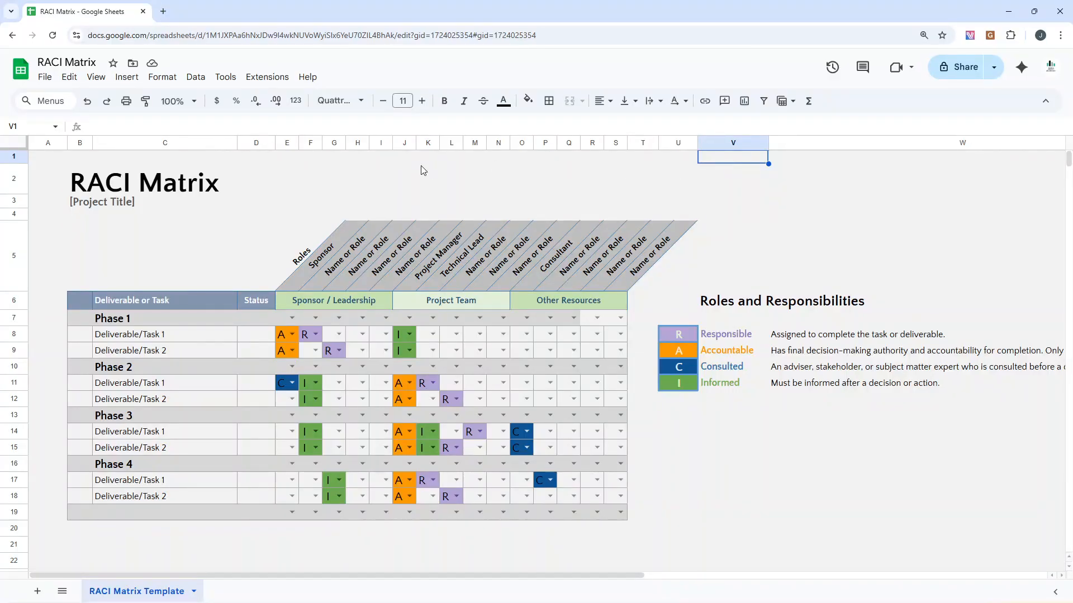
- Look over the matrix title and the four role labels in the Roles and Responsibilities legend
{"action": "left_click", "coordinate": [131, 184]}
{"action": "left_click", "coordinate": [75, 186]}
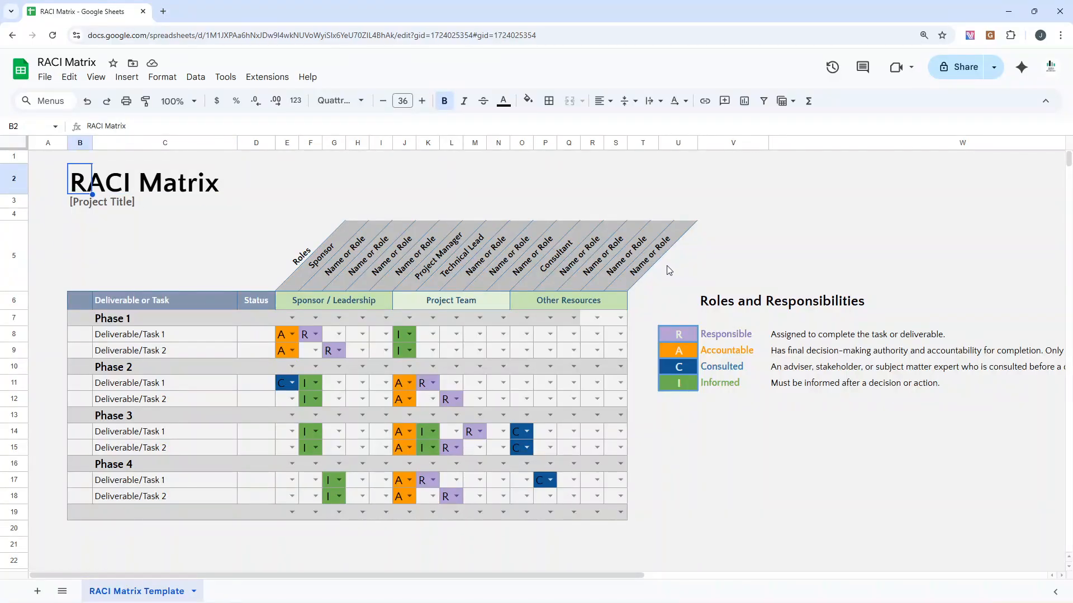
{"action": "left_click_drag", "start_coordinate": [688, 335], "coordinate": [713, 381]}
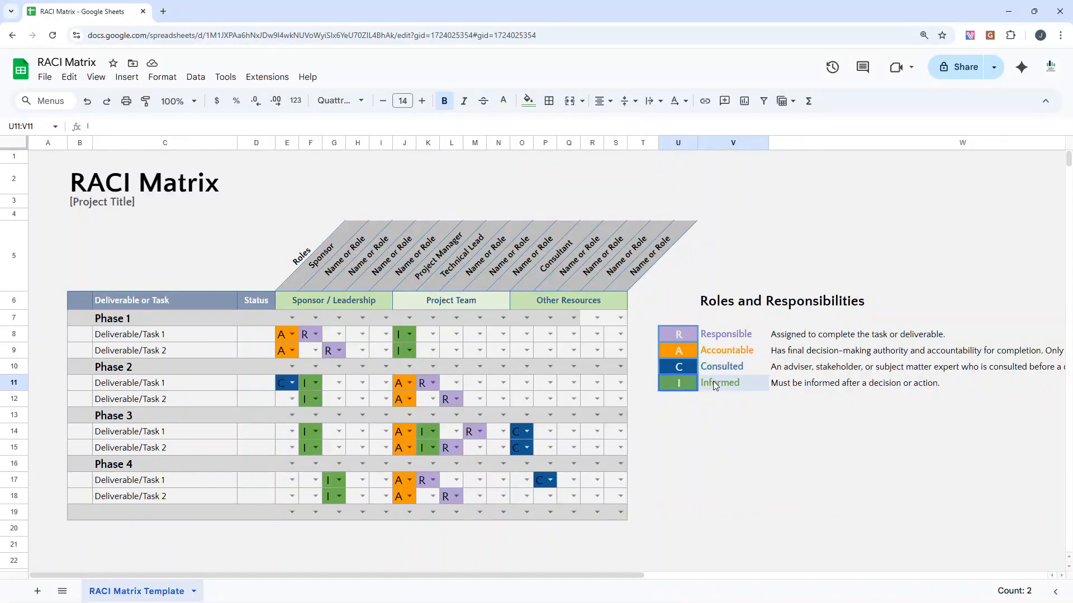
{"action": "left_click", "coordinate": [771, 330]}
{"action": "key", "text": "Right"}
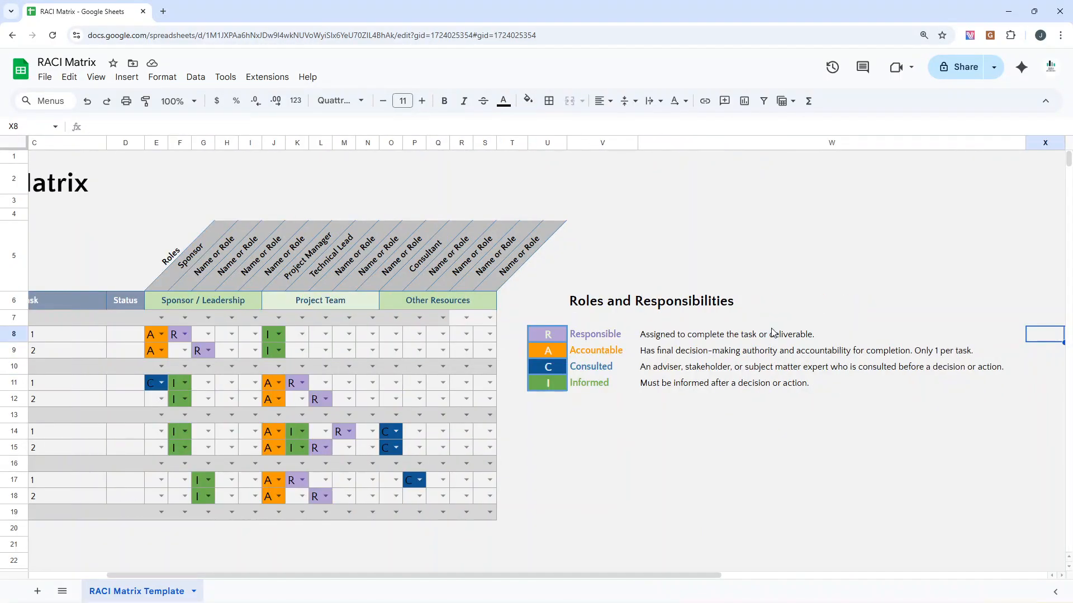
{"action": "left_click", "coordinate": [703, 339]}
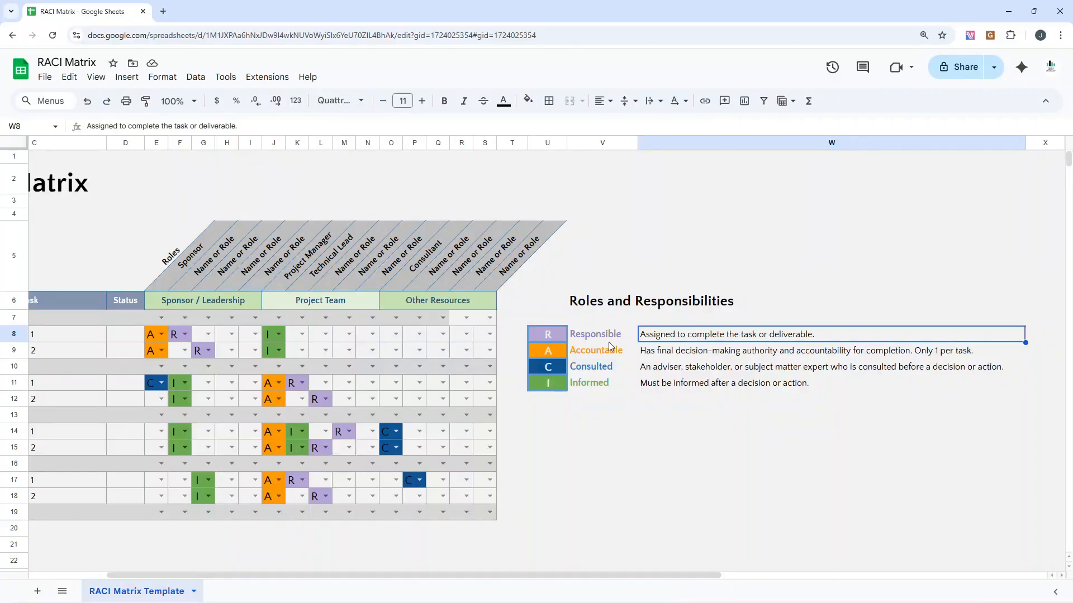
{"action": "left_click_drag", "start_coordinate": [610, 338], "coordinate": [614, 378]}
{"action": "left_click", "coordinate": [668, 335]}
{"action": "left_click_drag", "start_coordinate": [632, 575], "coordinate": [535, 538]}
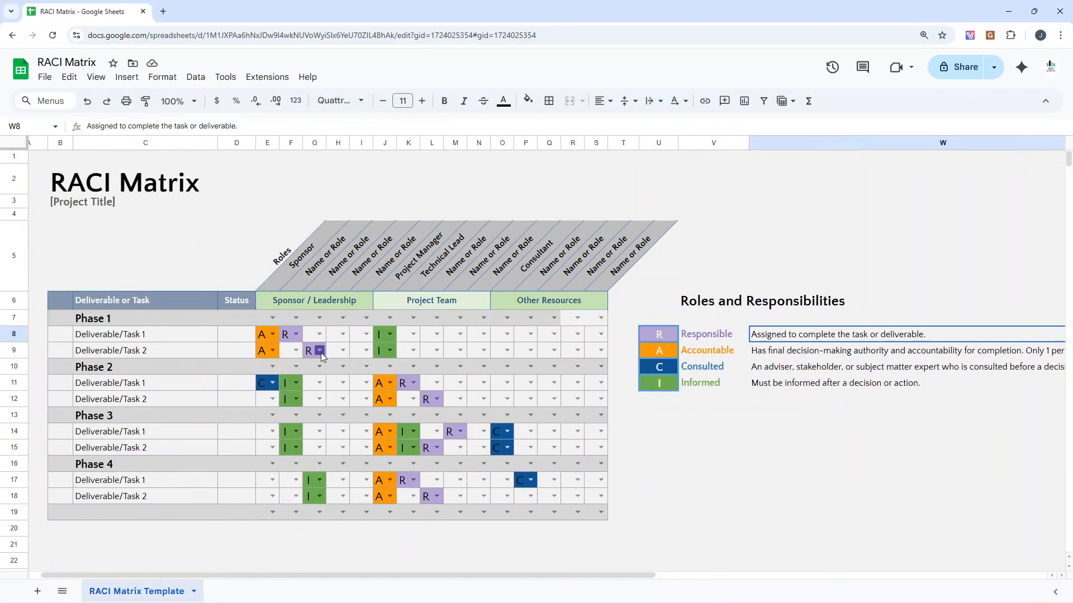
- Read the legend's definition of the Responsible role
{"action": "left_click", "coordinate": [718, 340]}
{"action": "left_click", "coordinate": [765, 340]}
{"action": "left_click", "coordinate": [776, 404]}
{"action": "left_click", "coordinate": [711, 337]}
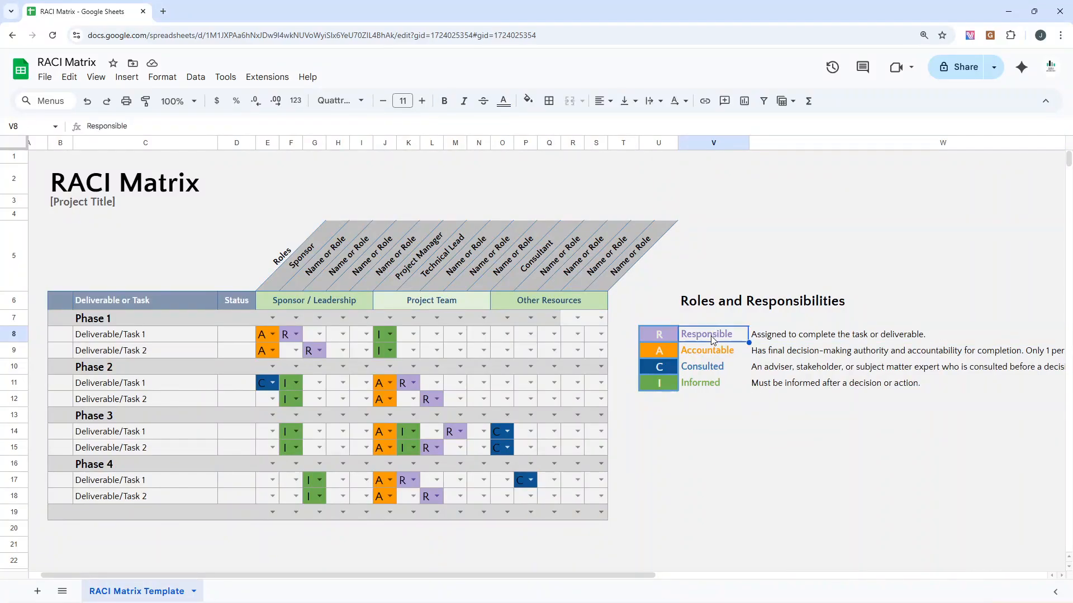
{"action": "left_click", "coordinate": [777, 340]}
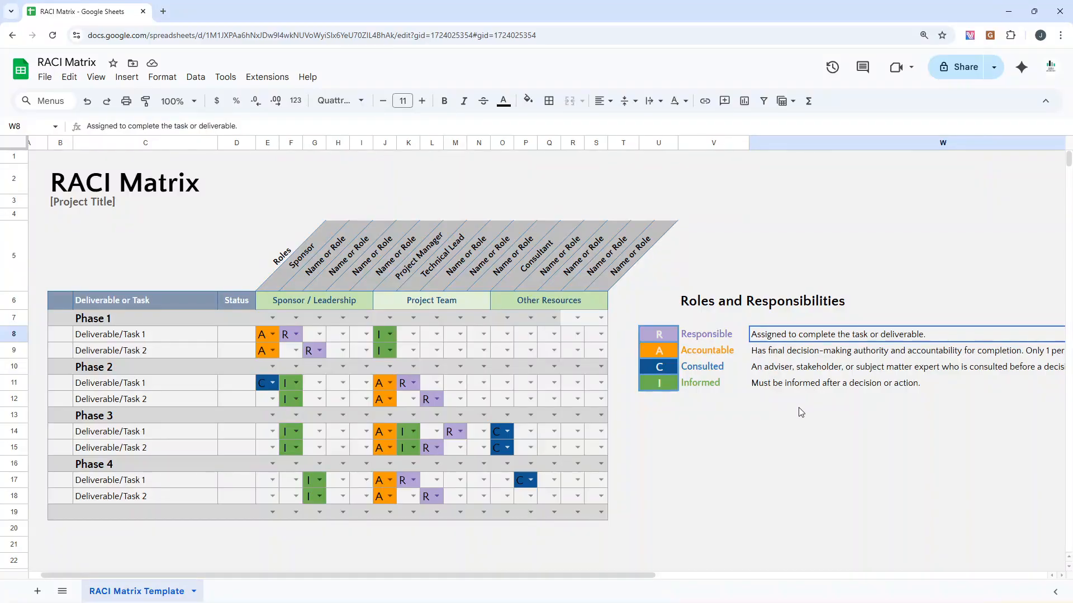
{"action": "left_click_drag", "start_coordinate": [626, 574], "coordinate": [721, 573]}
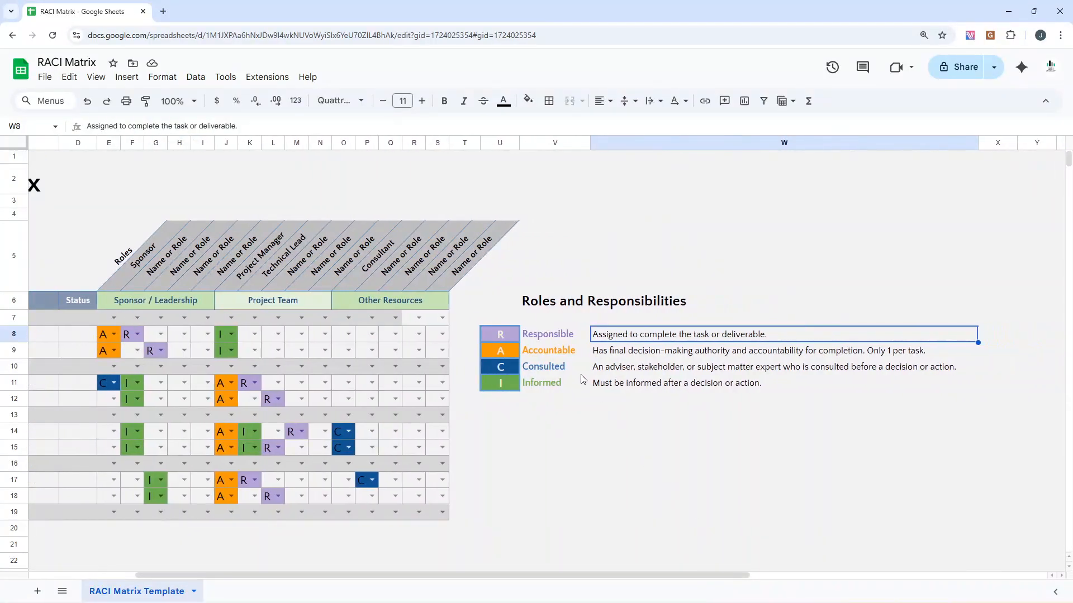
- Read the legend's definitions of the Accountable, Consulted and Informed roles
{"action": "left_click", "coordinate": [570, 356]}
{"action": "left_click", "coordinate": [610, 351]}
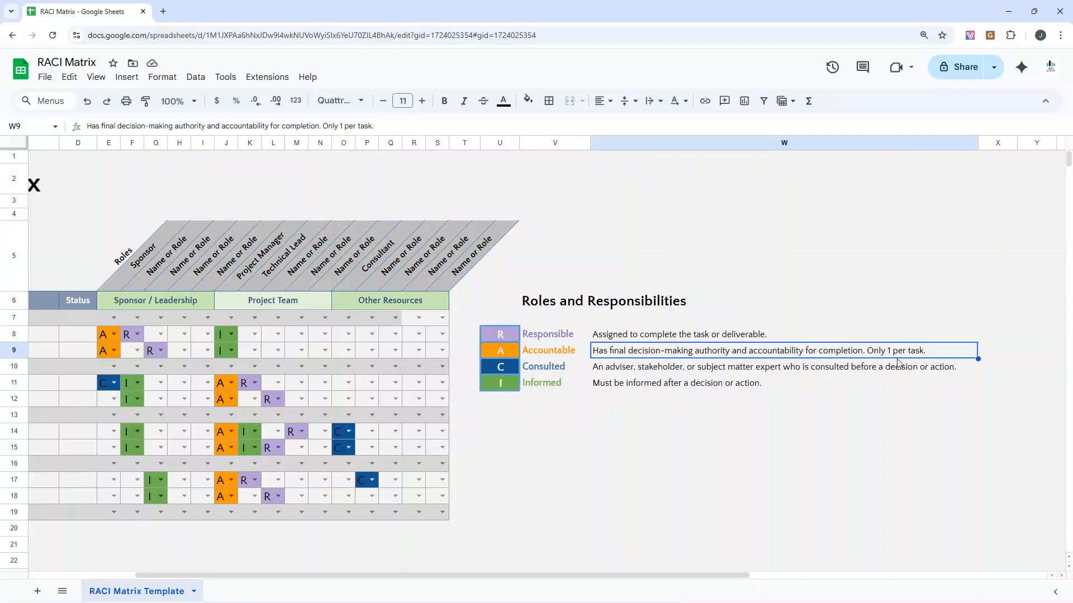
{"action": "left_click", "coordinate": [683, 433]}
{"action": "left_click", "coordinate": [577, 368]}
{"action": "left_click", "coordinate": [609, 367]}
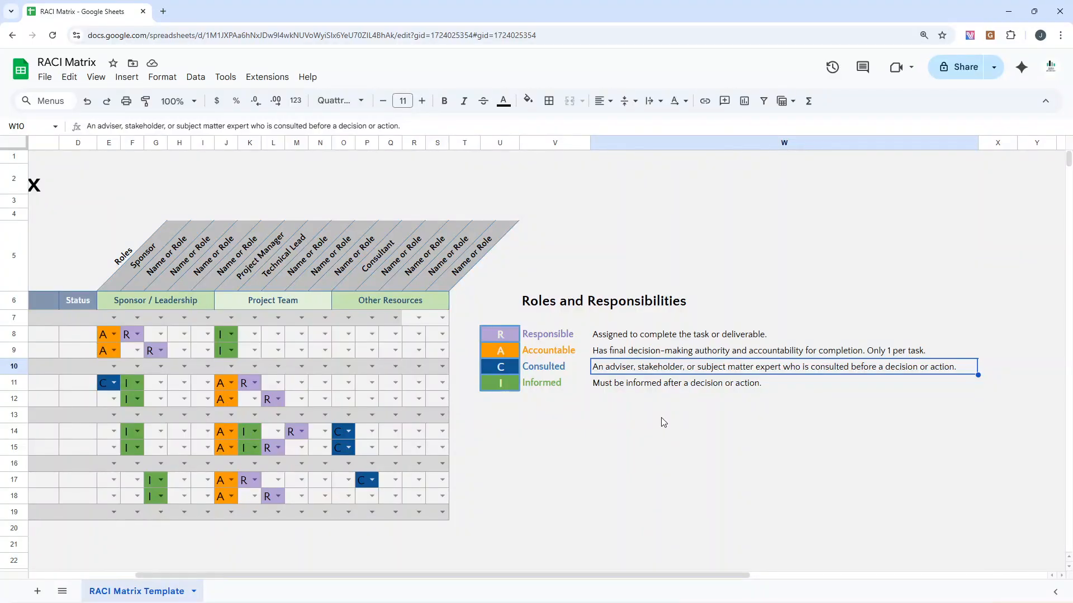
{"action": "left_click", "coordinate": [550, 387]}
{"action": "left_click", "coordinate": [605, 387]}
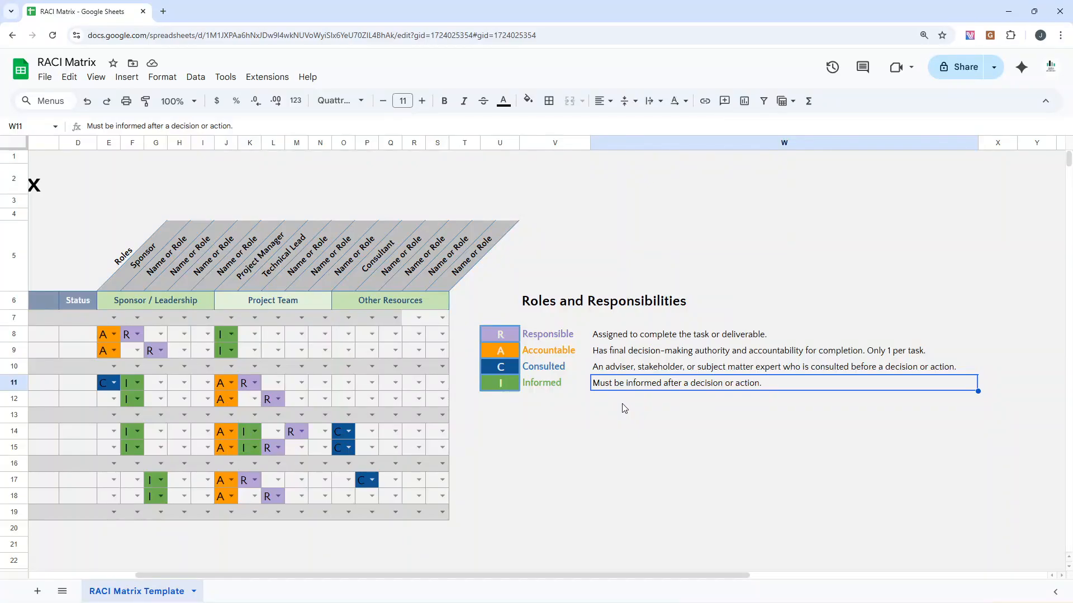
- Select the whole Roles and Responsibilities legend in U6:W11 and compare it with the matrix
{"action": "left_click_drag", "start_coordinate": [658, 574], "coordinate": [587, 575]}
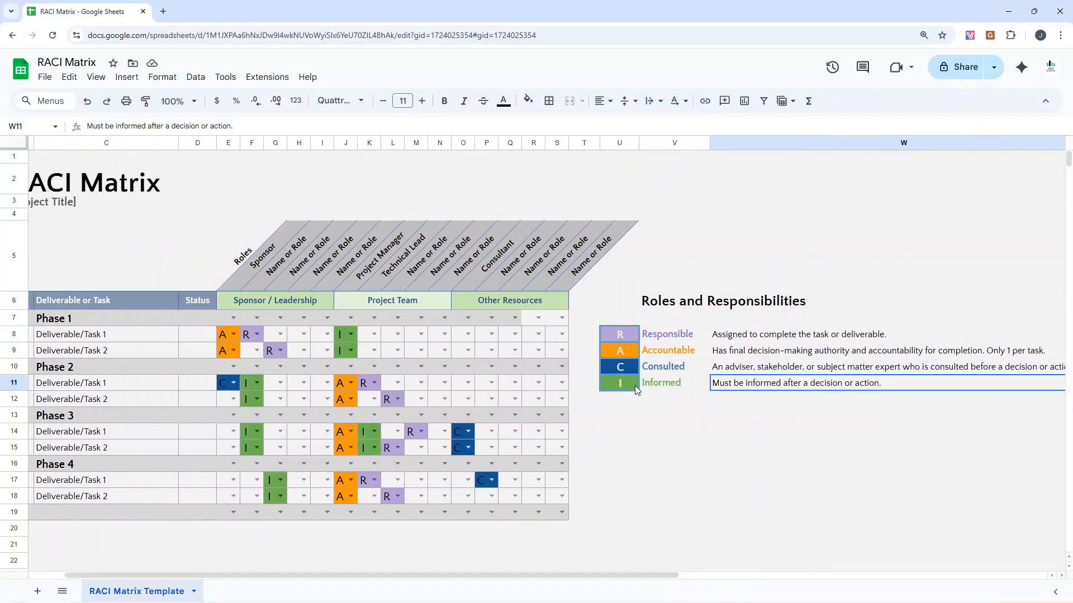
{"action": "left_click_drag", "start_coordinate": [619, 318], "coordinate": [771, 383]}
{"action": "left_click_drag", "start_coordinate": [623, 576], "coordinate": [652, 564]}
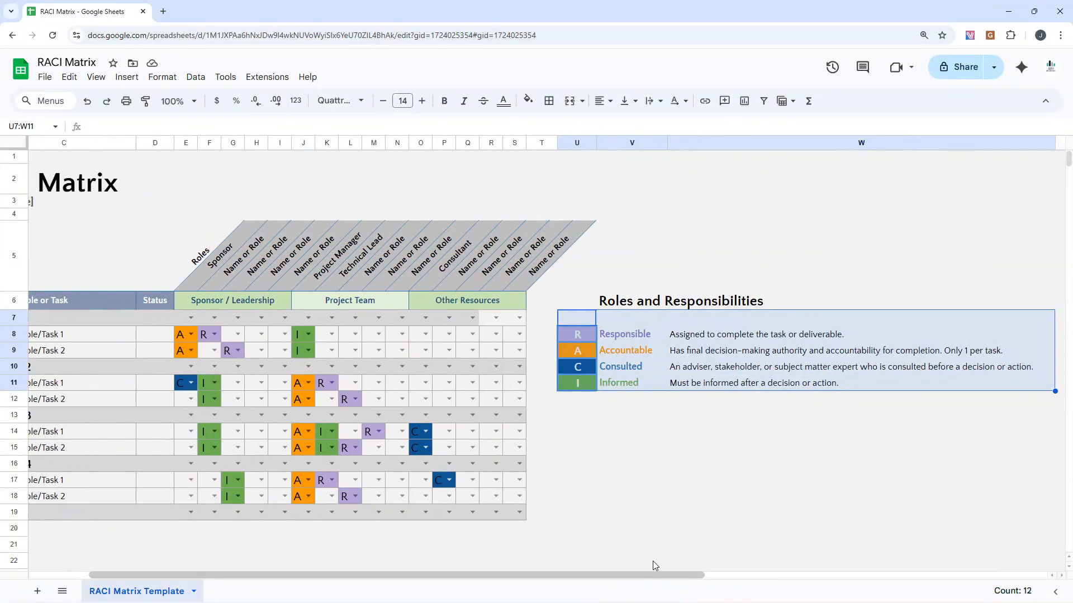
{"action": "left_click", "coordinate": [635, 448]}
{"action": "left_click_drag", "start_coordinate": [585, 302], "coordinate": [761, 383]}
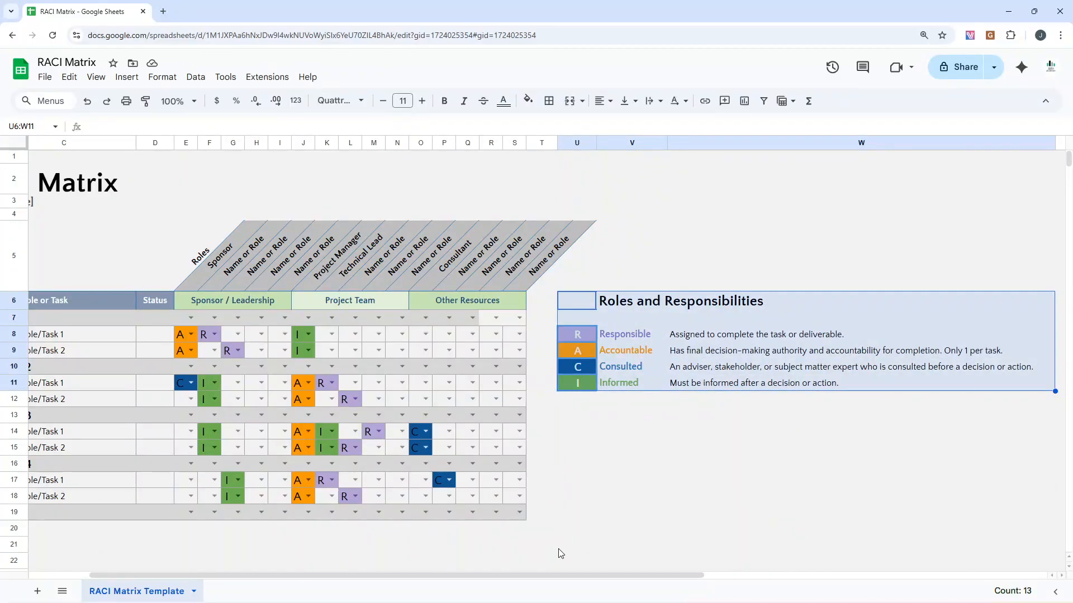
{"action": "left_click_drag", "start_coordinate": [552, 576], "coordinate": [444, 438]}
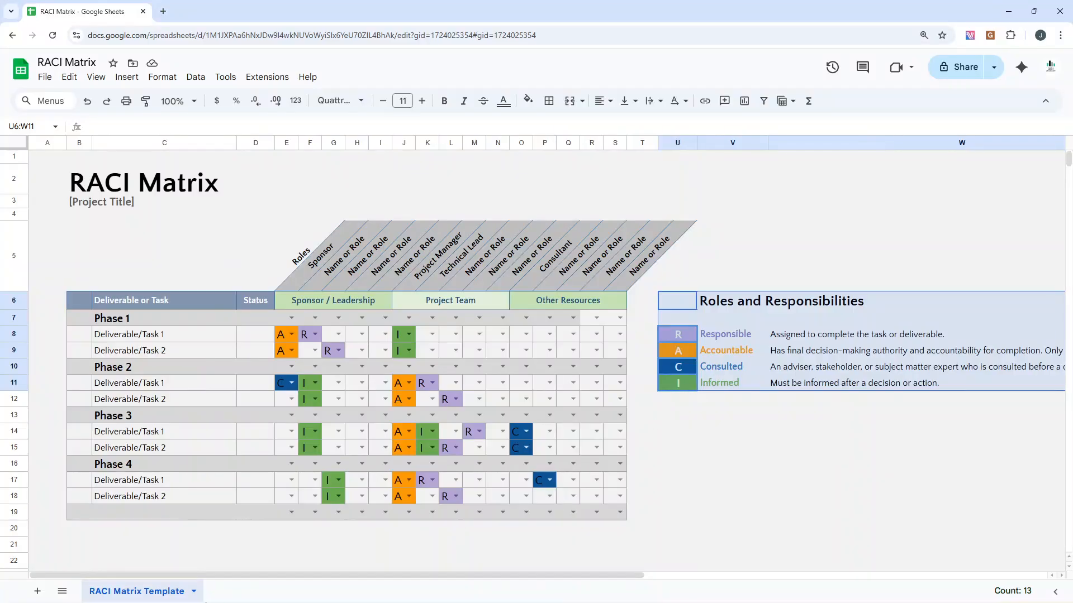
{"action": "scroll", "coordinate": [651, 559], "scroll_direction": "right", "scroll_amount": 3}
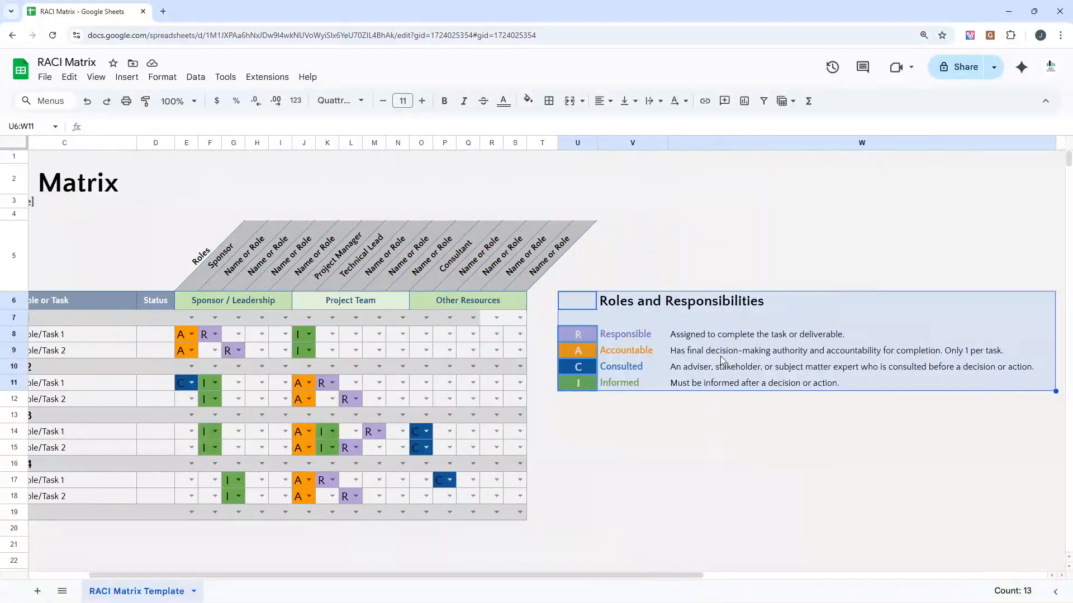
- Go through the coloured R, A, C and I code cells in U8:U11 and the Responsible entry's label and description
{"action": "left_click", "coordinate": [687, 436]}
{"action": "left_click", "coordinate": [587, 335]}
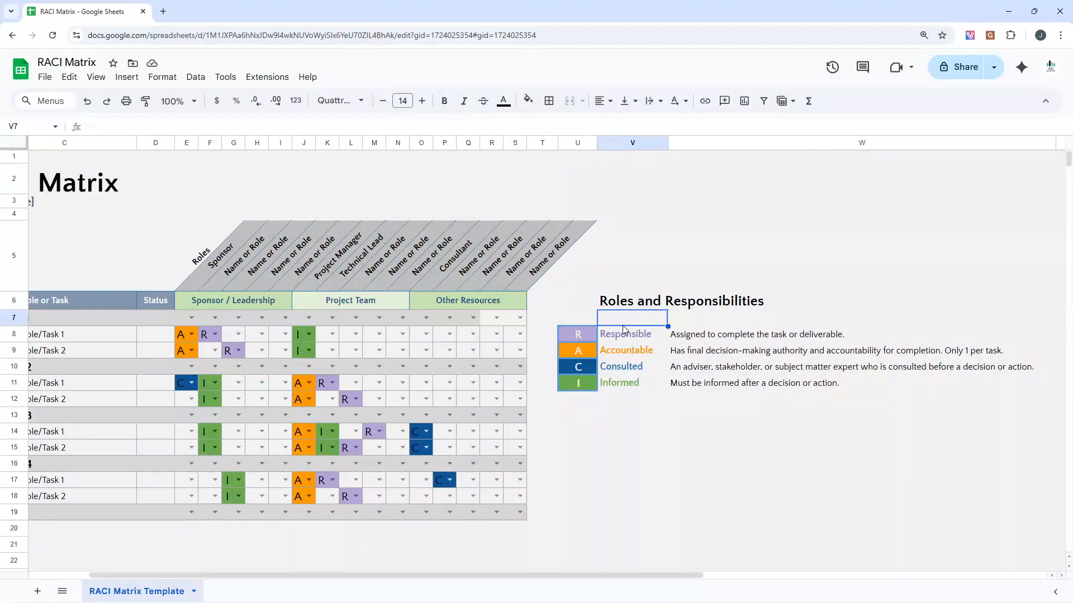
{"action": "left_click", "coordinate": [585, 353]}
{"action": "left_click", "coordinate": [588, 370]}
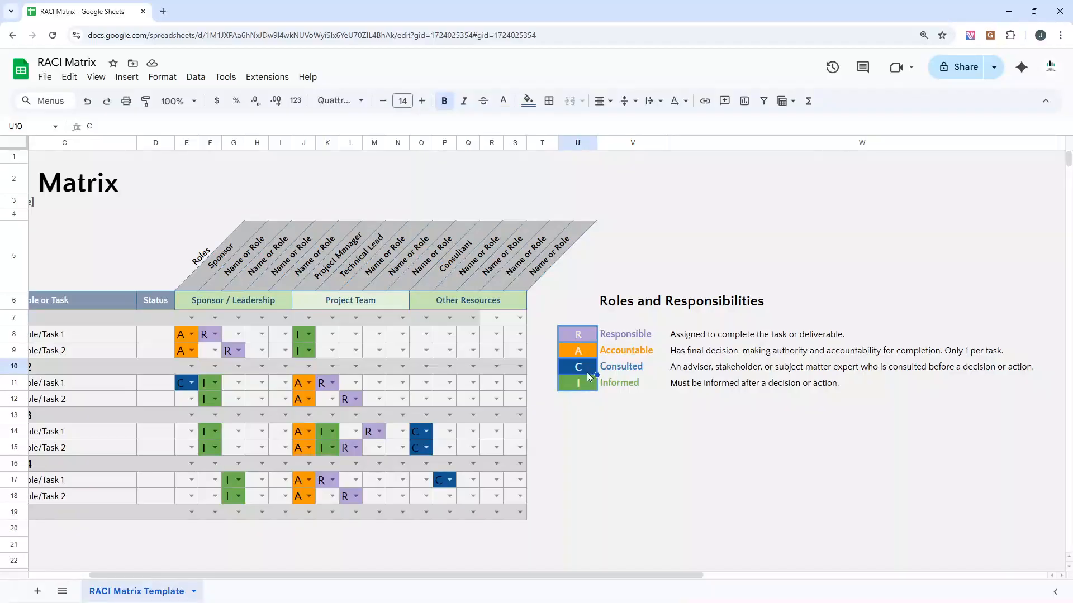
{"action": "left_click", "coordinate": [588, 385]}
{"action": "left_click", "coordinate": [588, 369]}
{"action": "left_click", "coordinate": [587, 353]}
{"action": "left_click", "coordinate": [587, 336]}
{"action": "left_click", "coordinate": [645, 336]}
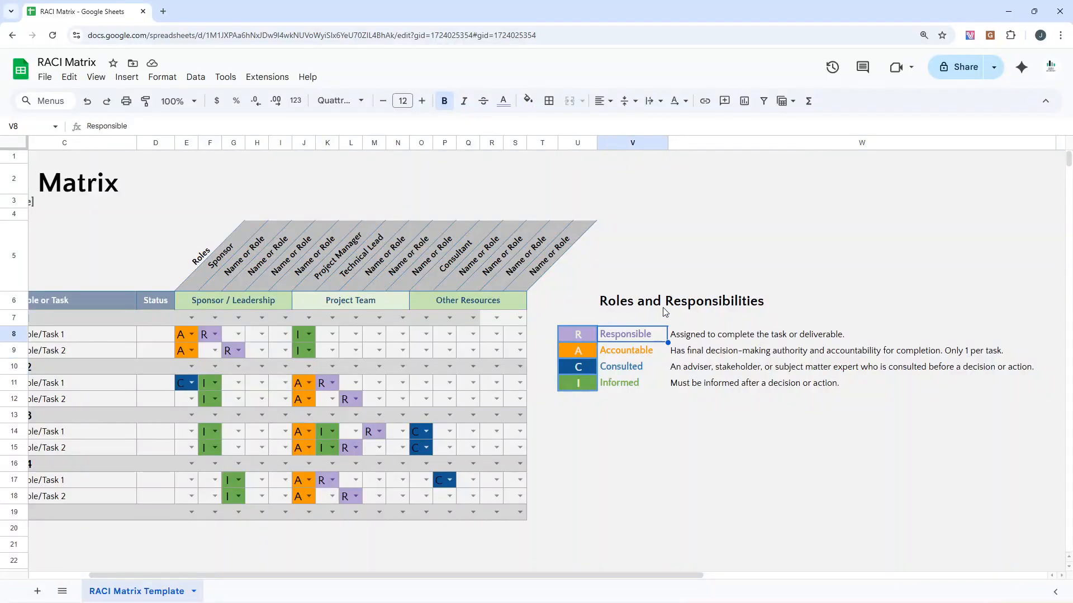
{"action": "left_click", "coordinate": [586, 336]}
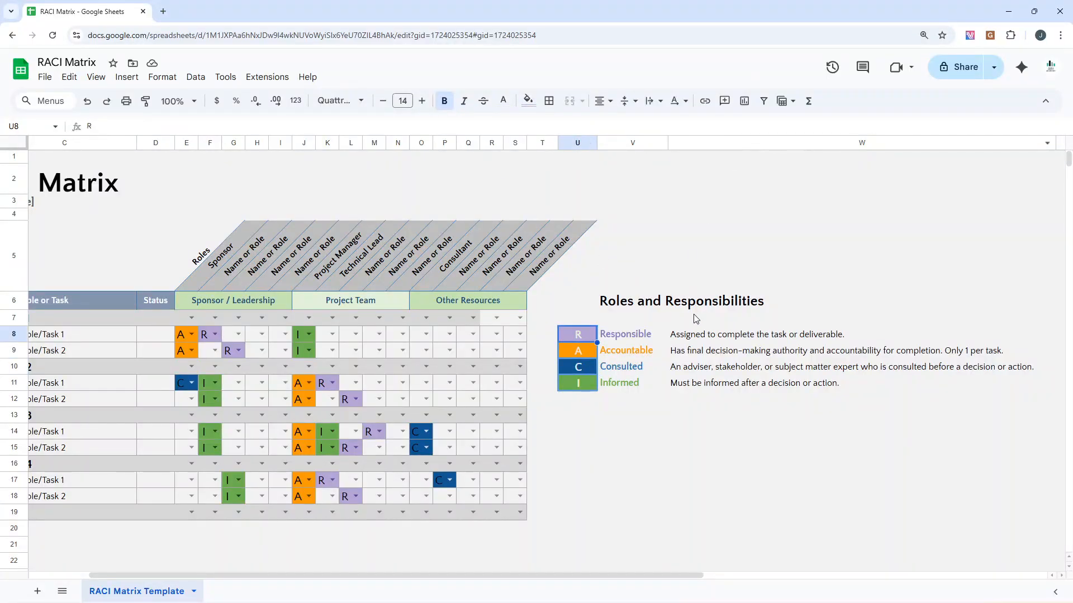
{"action": "left_click", "coordinate": [691, 352]}
{"action": "left_click", "coordinate": [587, 338]}
{"action": "left_click", "coordinate": [677, 337]}
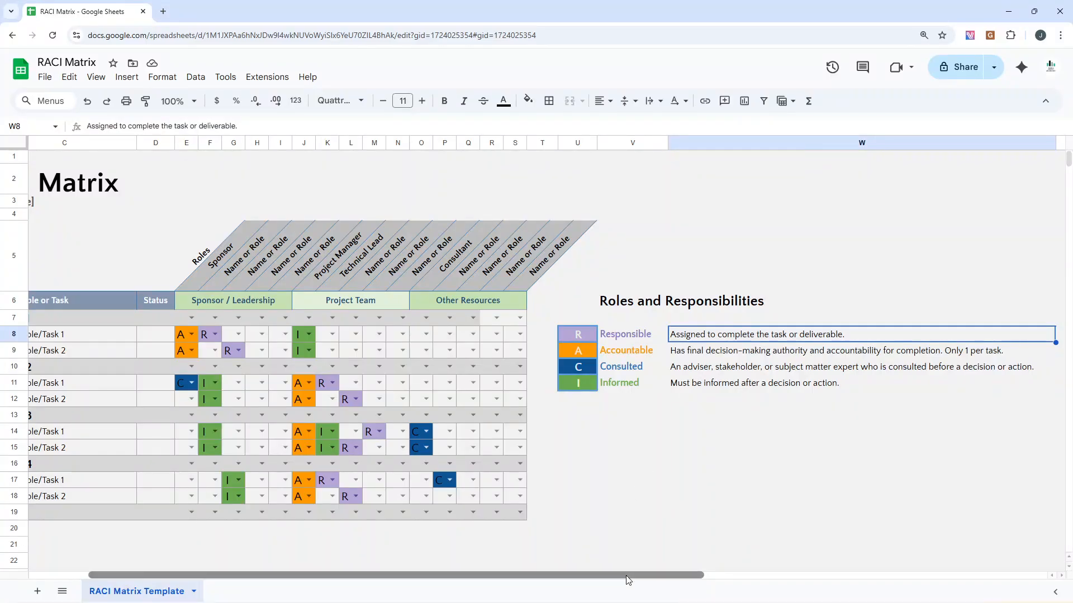
- Review the row 6 headers: Deliverable or Task, Sponsor / Leadership, Project Team and Other Resources
{"action": "left_click_drag", "start_coordinate": [627, 576], "coordinate": [566, 576]}
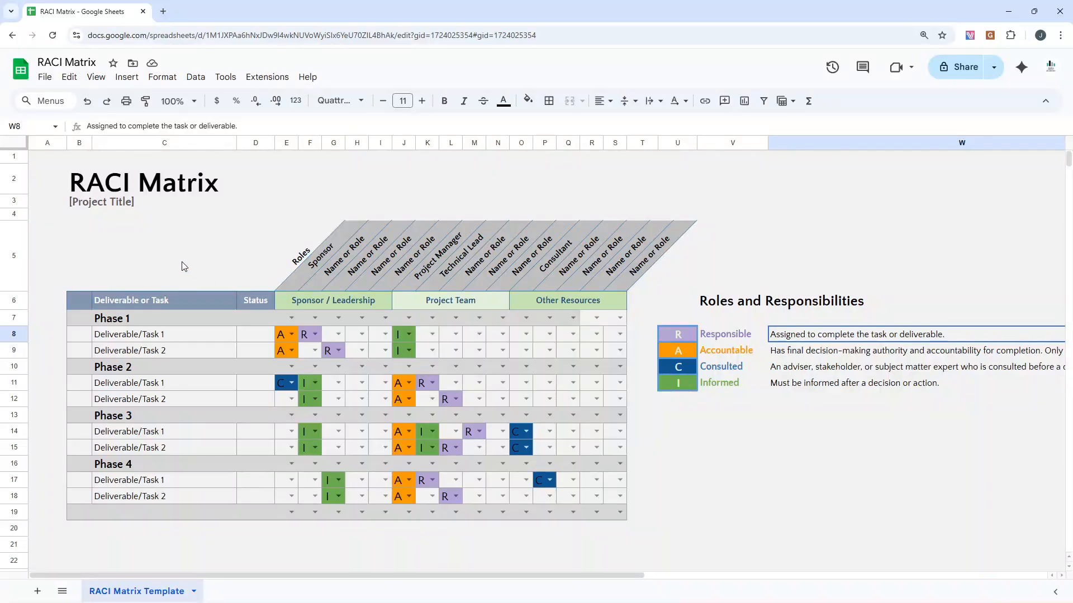
{"action": "left_click", "coordinate": [129, 214]}
{"action": "left_click", "coordinate": [55, 161]}
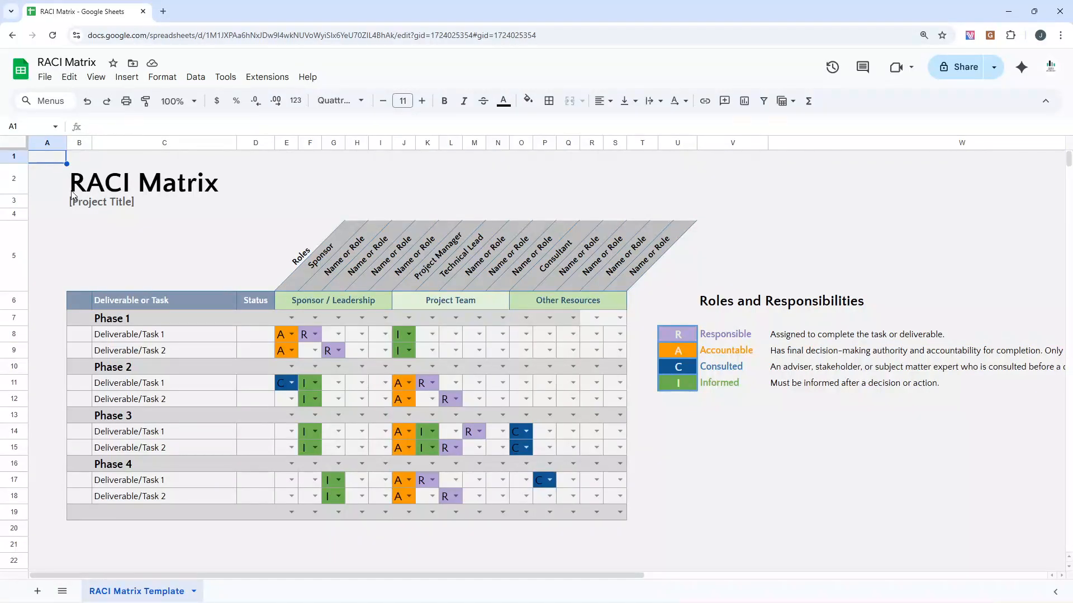
{"action": "left_click", "coordinate": [150, 303]}
{"action": "left_click", "coordinate": [333, 302]}
{"action": "left_click", "coordinate": [426, 303]}
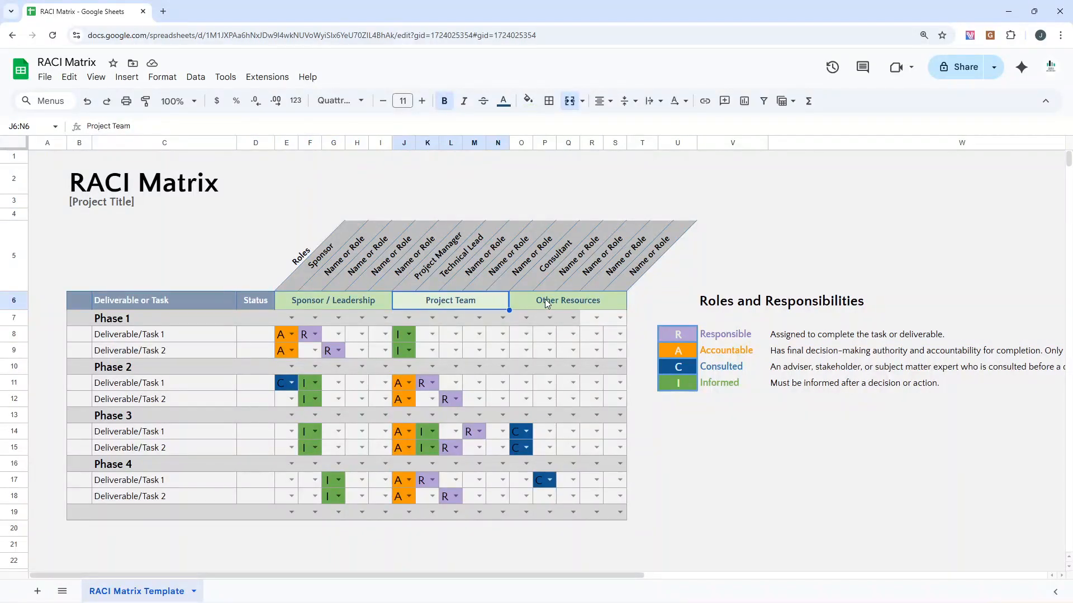
{"action": "left_click", "coordinate": [545, 299]}
{"action": "left_click", "coordinate": [752, 422]}
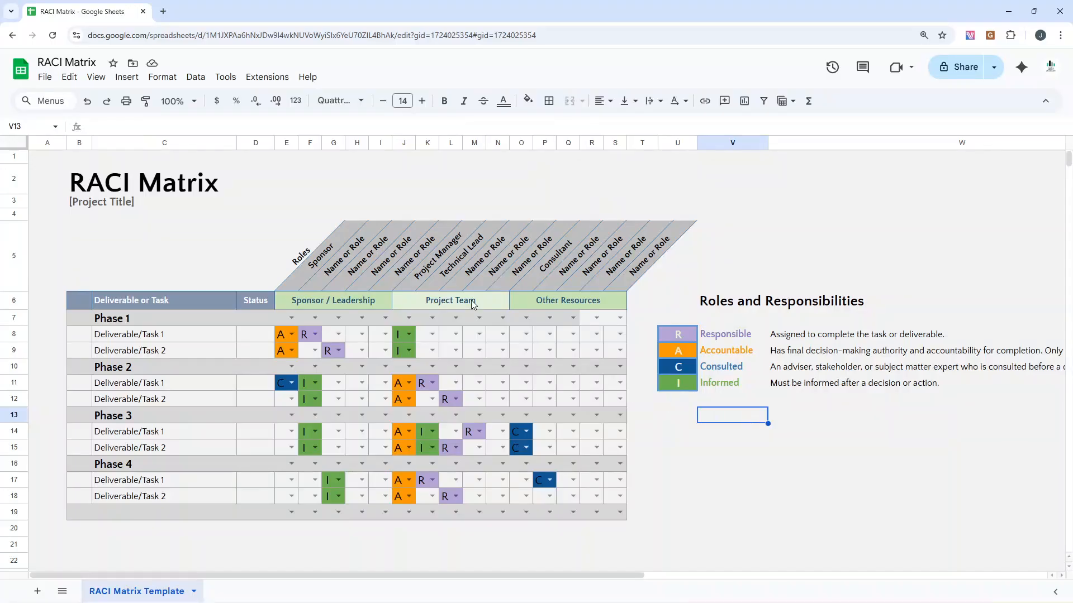
- Inspect the slanted role headers in row 5 to find which cells hold Roles, Sponsor and the adjacent name
{"action": "left_click", "coordinate": [117, 229]}
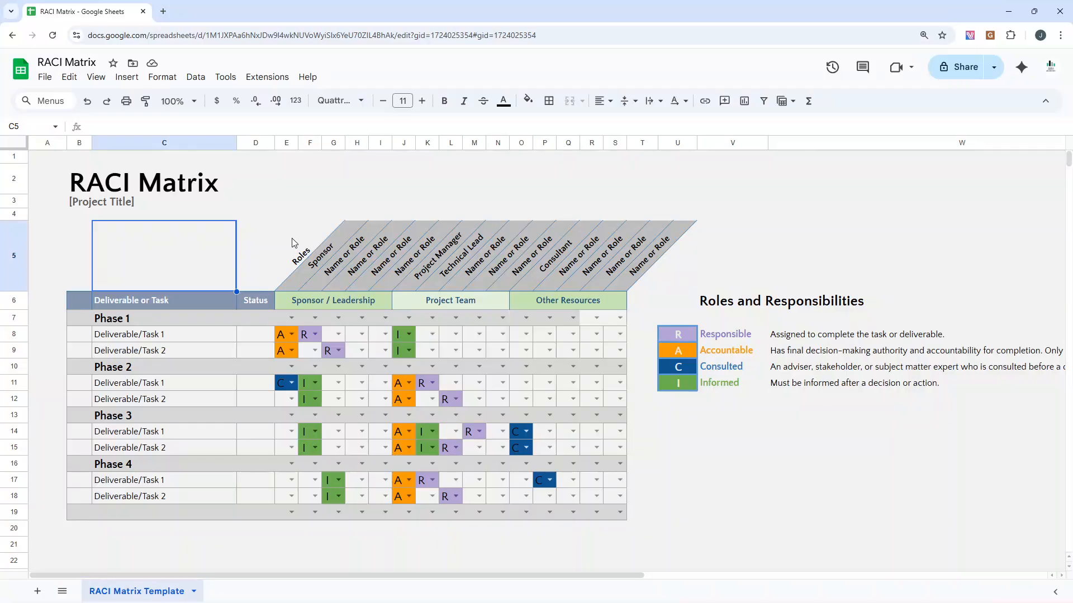
{"action": "left_click_drag", "start_coordinate": [292, 243], "coordinate": [669, 253]}
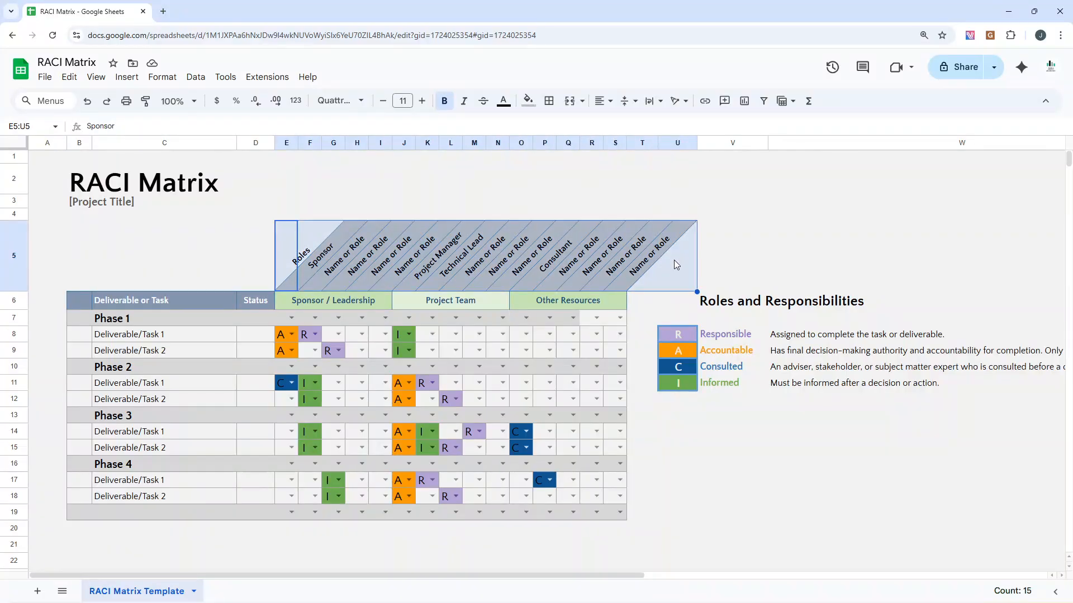
{"action": "left_click", "coordinate": [285, 233]}
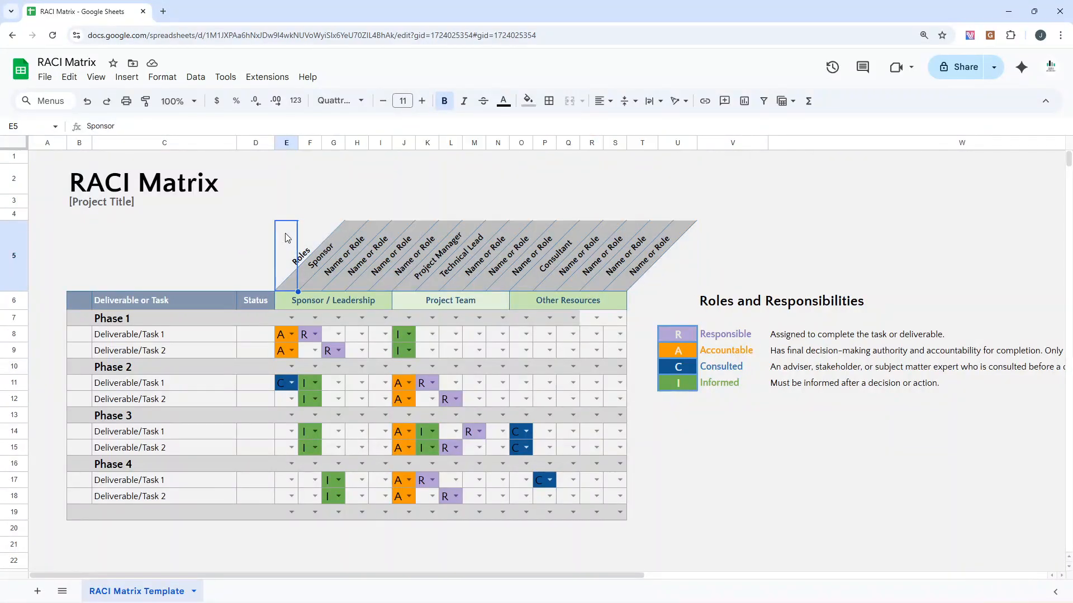
{"action": "left_click", "coordinate": [266, 266]}
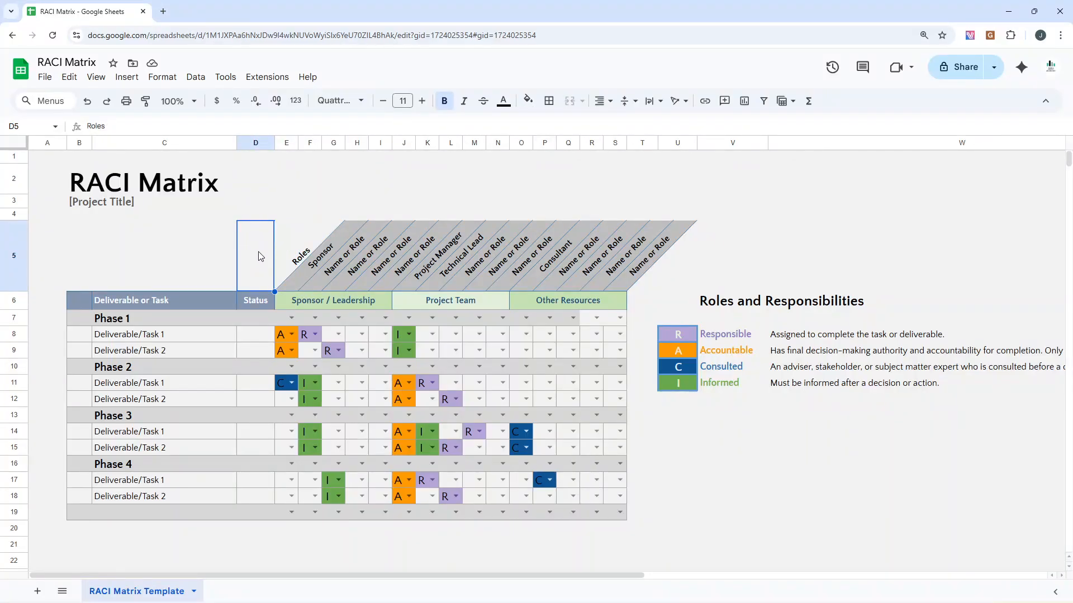
{"action": "left_click", "coordinate": [294, 251]}
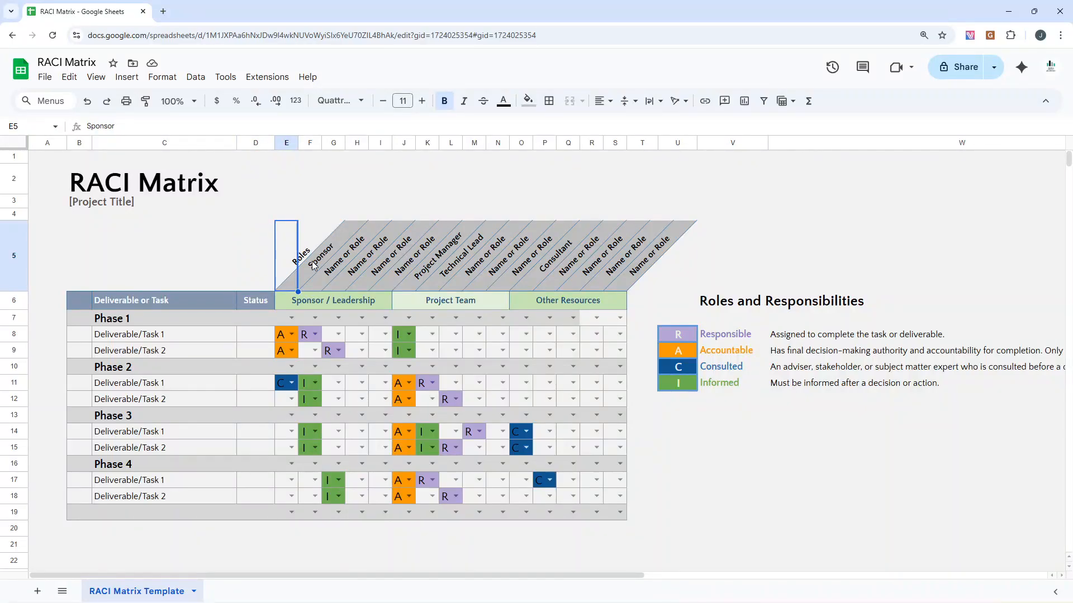
{"action": "left_click", "coordinate": [314, 266]}
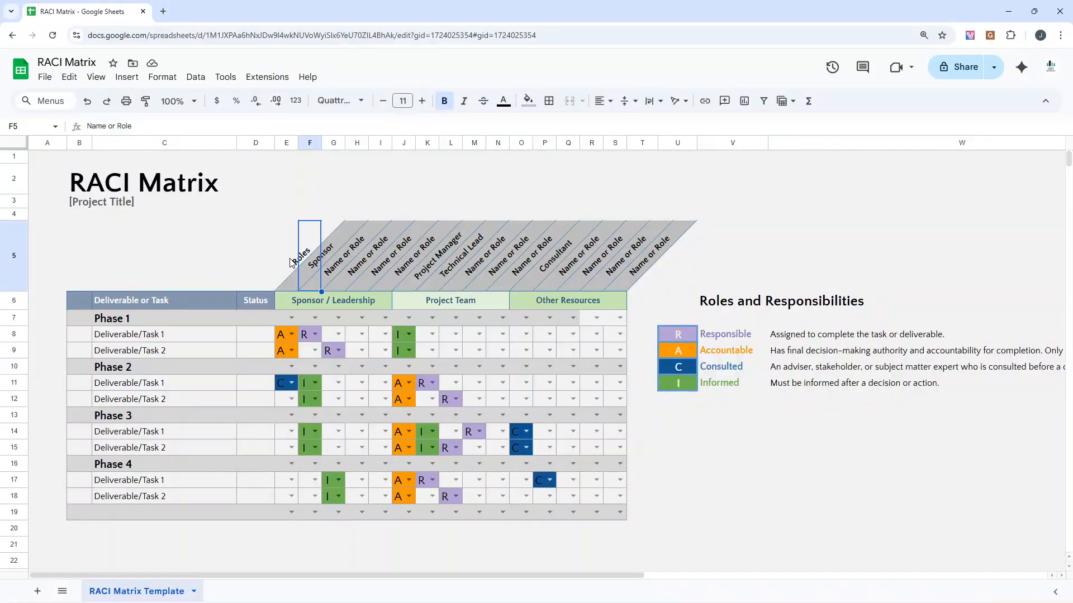
- Set the text rotation of the role headers in D5:U5 to None and select D5:S5
{"action": "left_click_drag", "start_coordinate": [273, 256], "coordinate": [668, 254]}
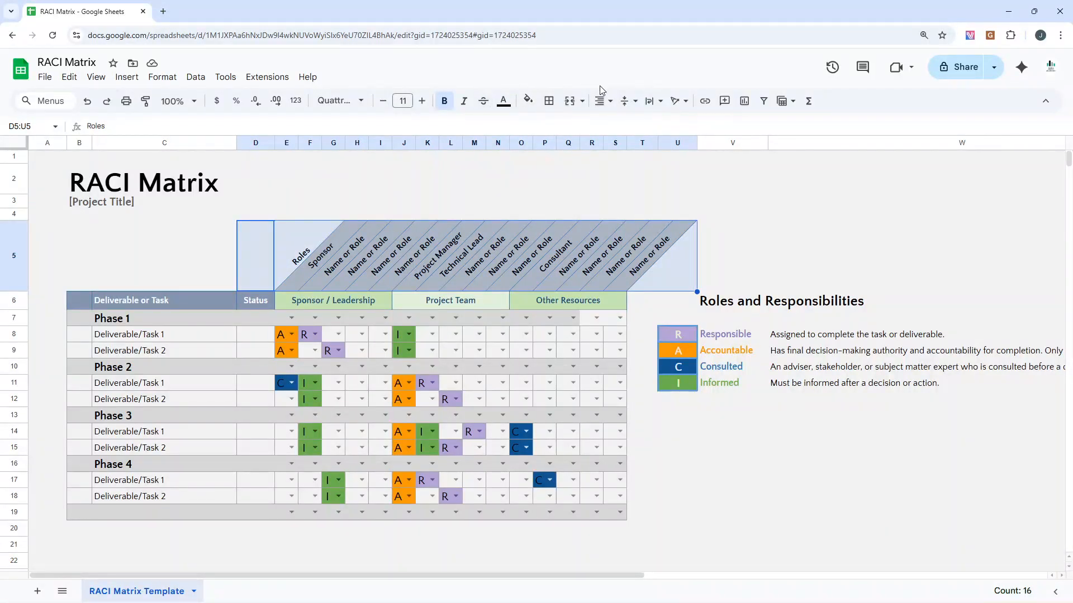
{"action": "left_click", "coordinate": [683, 106]}
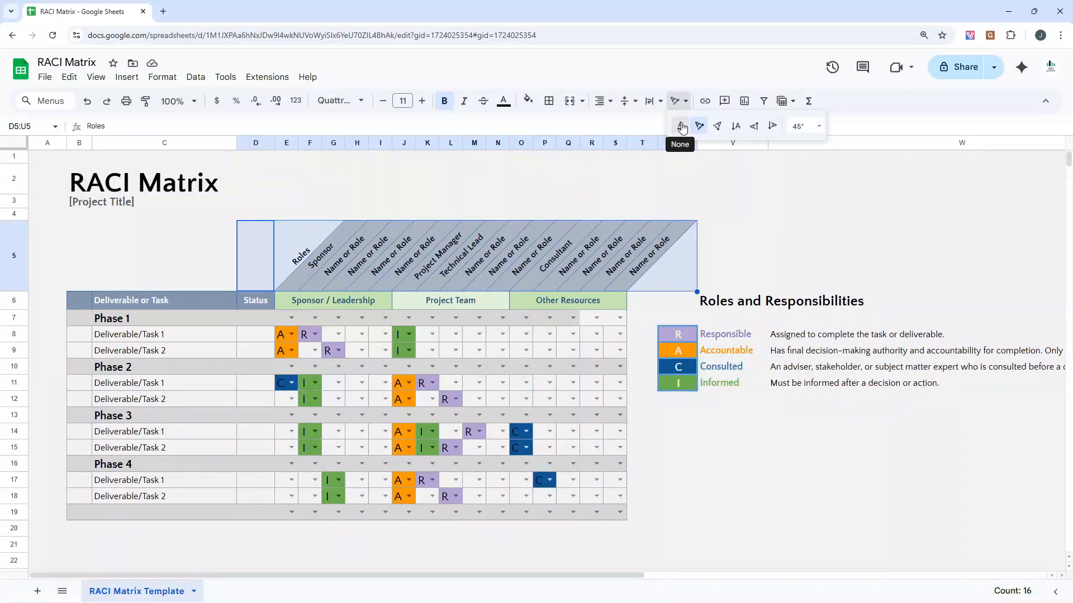
{"action": "left_click", "coordinate": [682, 127]}
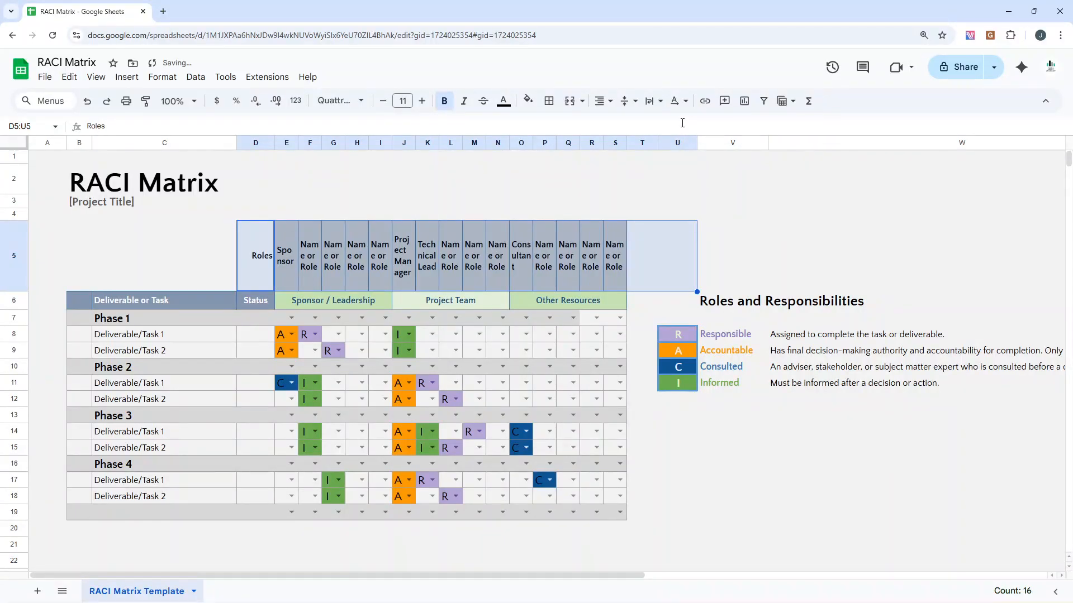
{"action": "left_click_drag", "start_coordinate": [621, 241], "coordinate": [270, 243]}
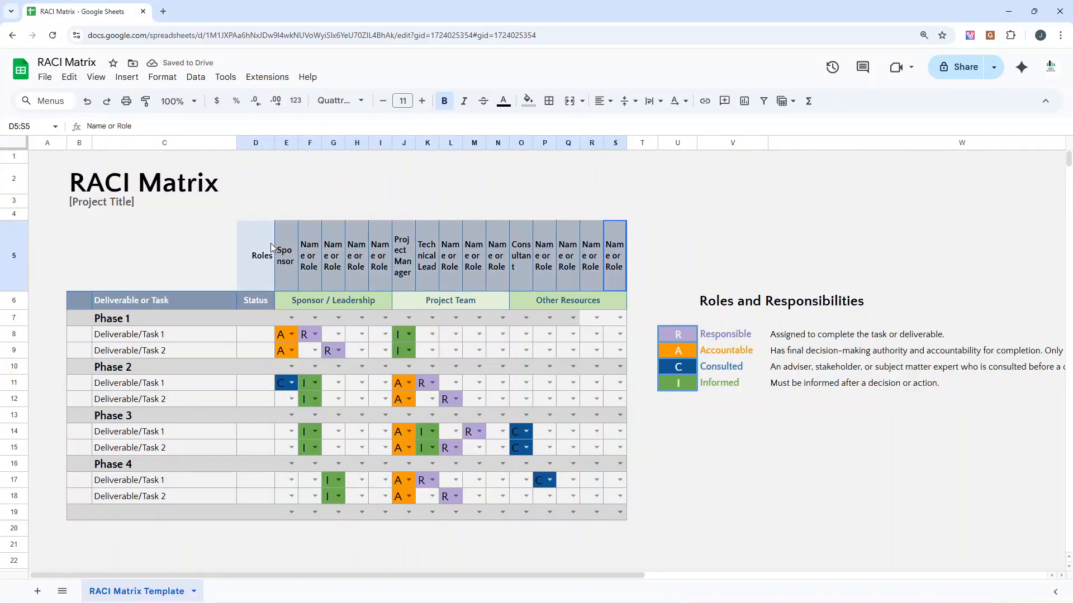
- Tilt the role header text in D5:S5 upward at an angle and deselect the headers
{"action": "left_click", "coordinate": [684, 103]}
{"action": "left_click", "coordinate": [697, 124]}
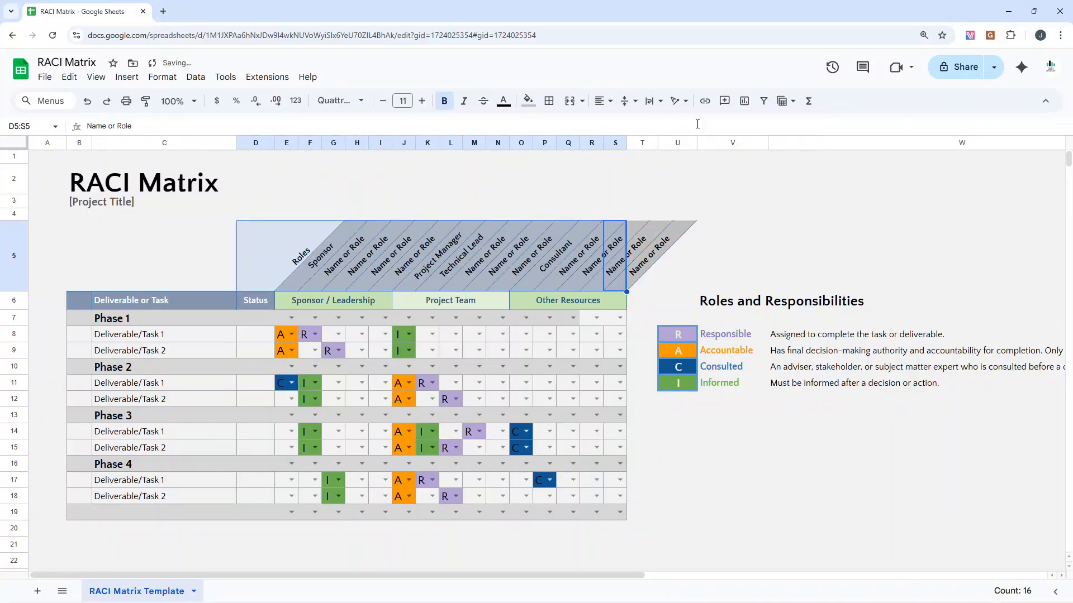
{"action": "left_click", "coordinate": [638, 205]}
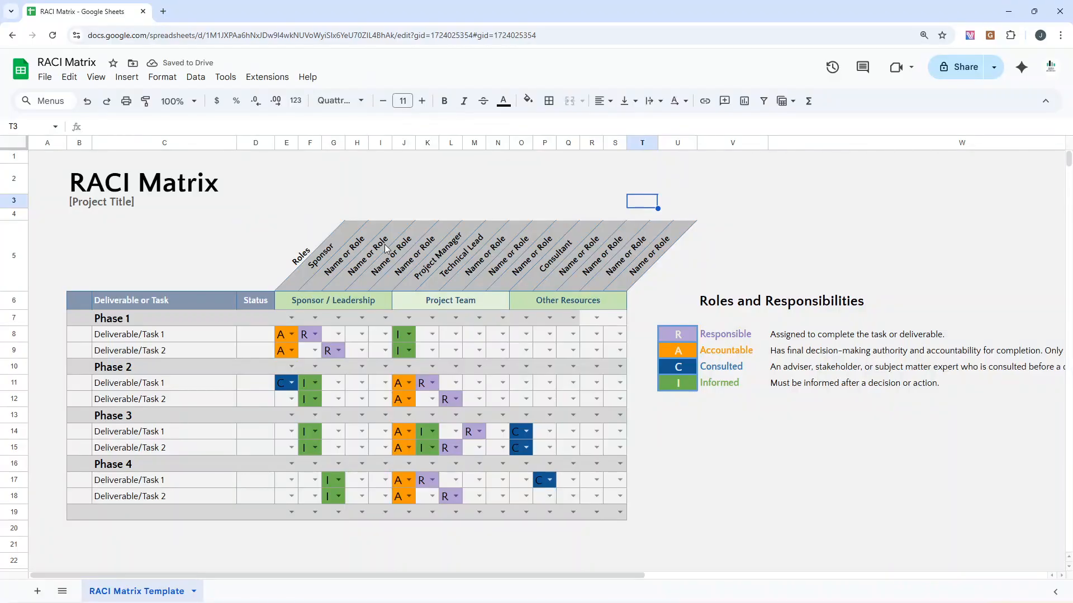
{"action": "right_click", "coordinate": [79, 144]}
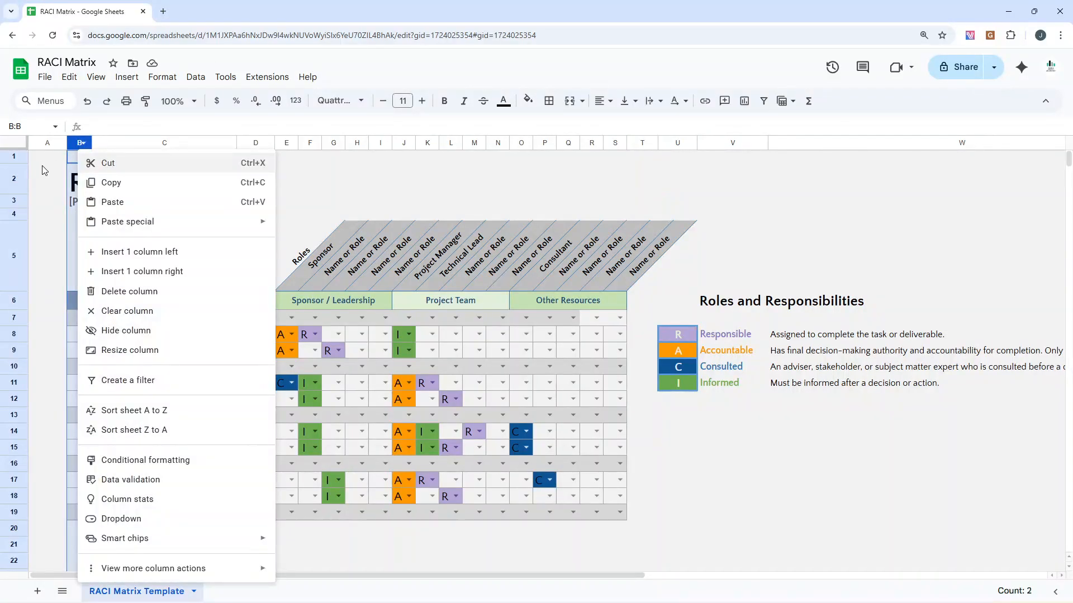
{"action": "left_click", "coordinate": [43, 167]}
{"action": "right_click", "coordinate": [79, 145]}
{"action": "left_click", "coordinate": [362, 204]}
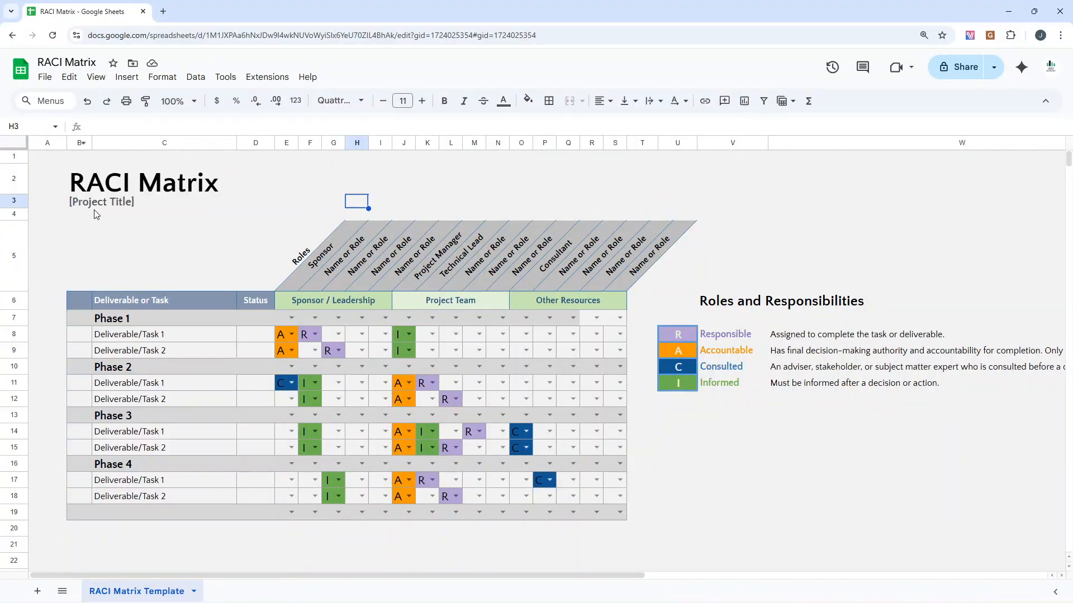
- Go through the narrow column B cells beside the title, the header row and the Phase 1 and Phase 2 rows
{"action": "left_click", "coordinate": [75, 294]}
{"action": "left_click", "coordinate": [85, 255]}
{"action": "left_click", "coordinate": [84, 202]}
{"action": "left_click", "coordinate": [84, 178]}
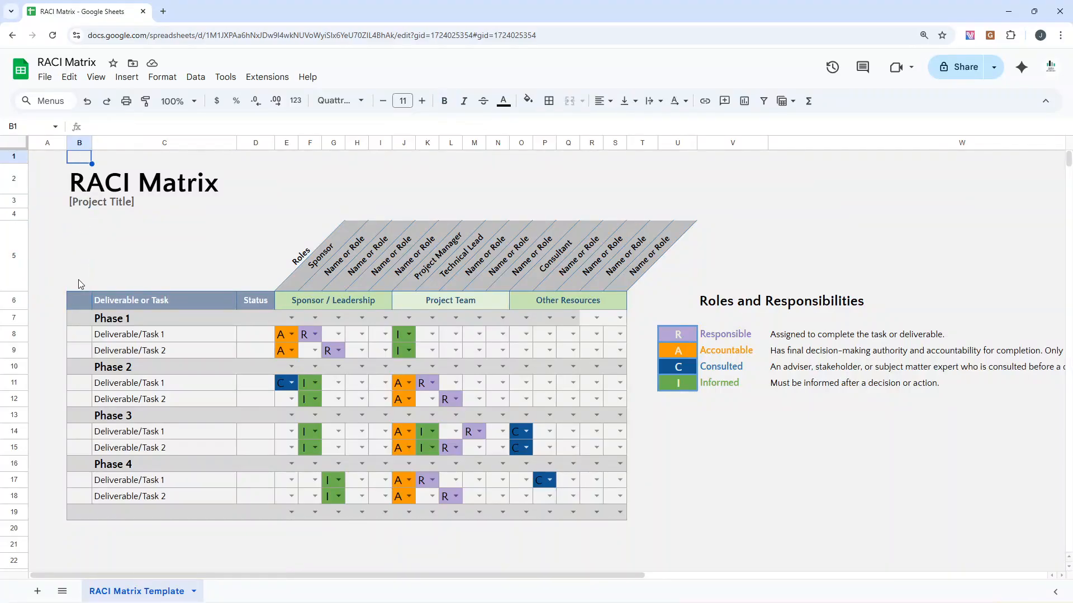
{"action": "left_click", "coordinate": [78, 279]}
{"action": "left_click", "coordinate": [81, 319]}
{"action": "left_click", "coordinate": [83, 337]}
{"action": "left_click", "coordinate": [85, 303]}
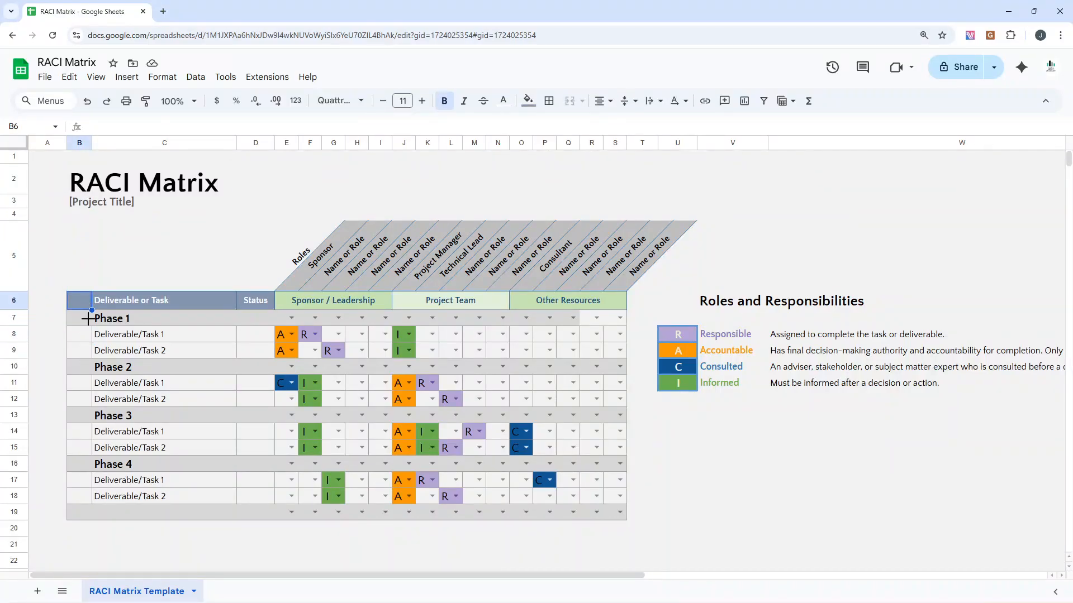
{"action": "left_click", "coordinate": [85, 367]}
- Review the Deliverable or Task header in C6 and the Status header in D6
{"action": "left_click", "coordinate": [115, 297]}
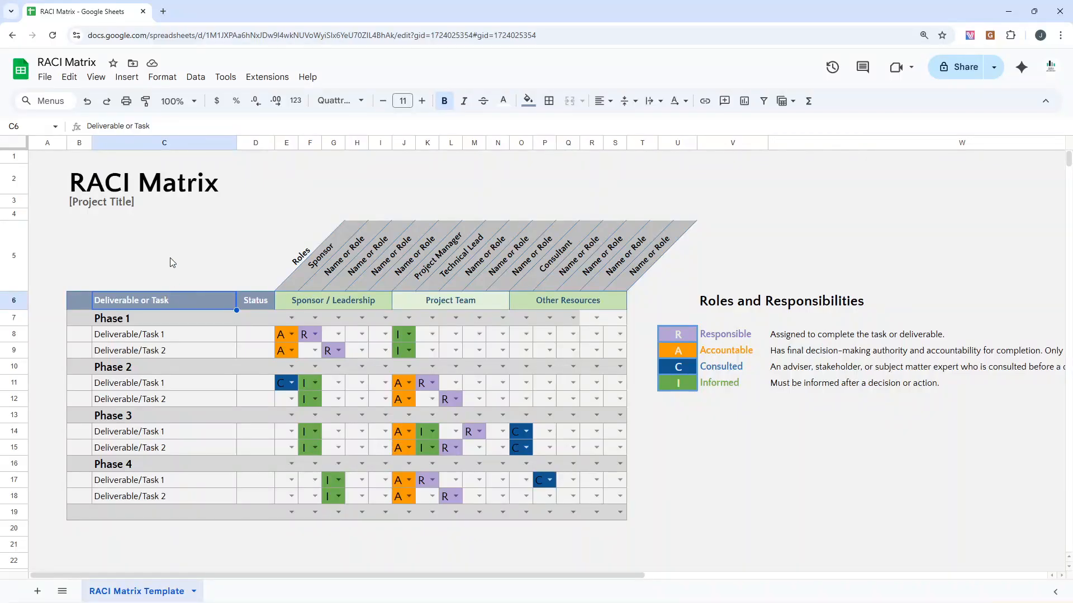
{"action": "left_click", "coordinate": [254, 301]}
{"action": "left_click", "coordinate": [203, 300]}
{"action": "left_click", "coordinate": [253, 301]}
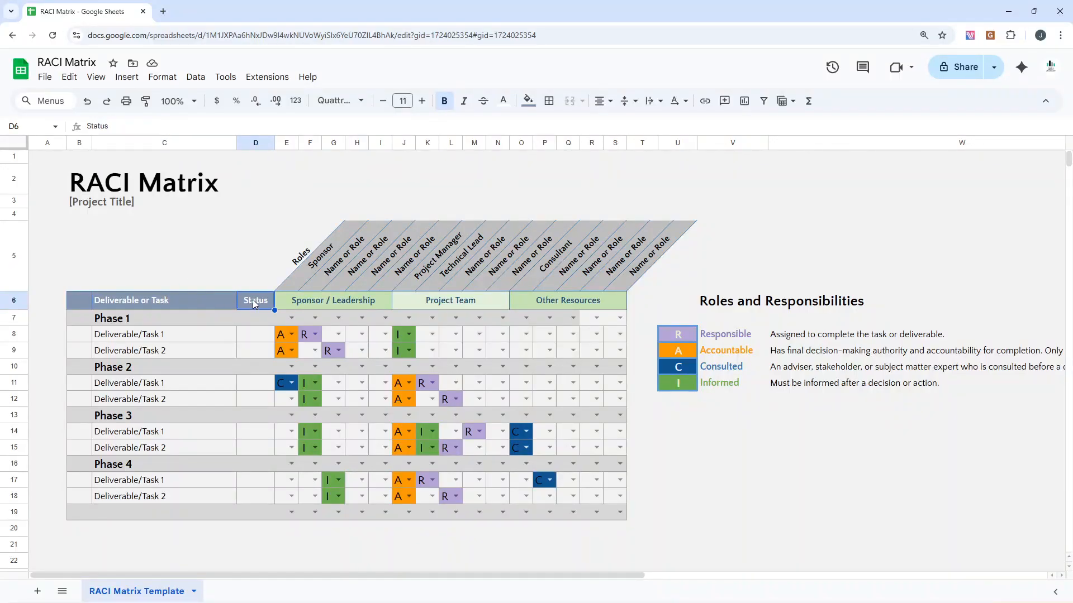
- Examine the Sponsor / Leadership, Project Team and Other Resources group headers in row 6 and the roles above them
{"action": "left_click", "coordinate": [284, 300]}
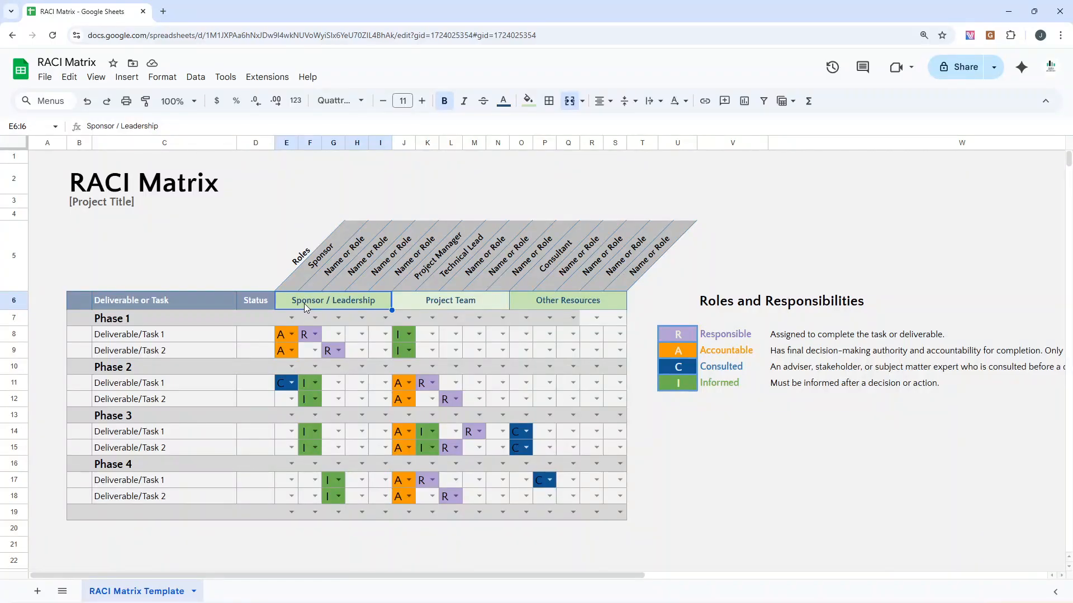
{"action": "left_click", "coordinate": [435, 305]}
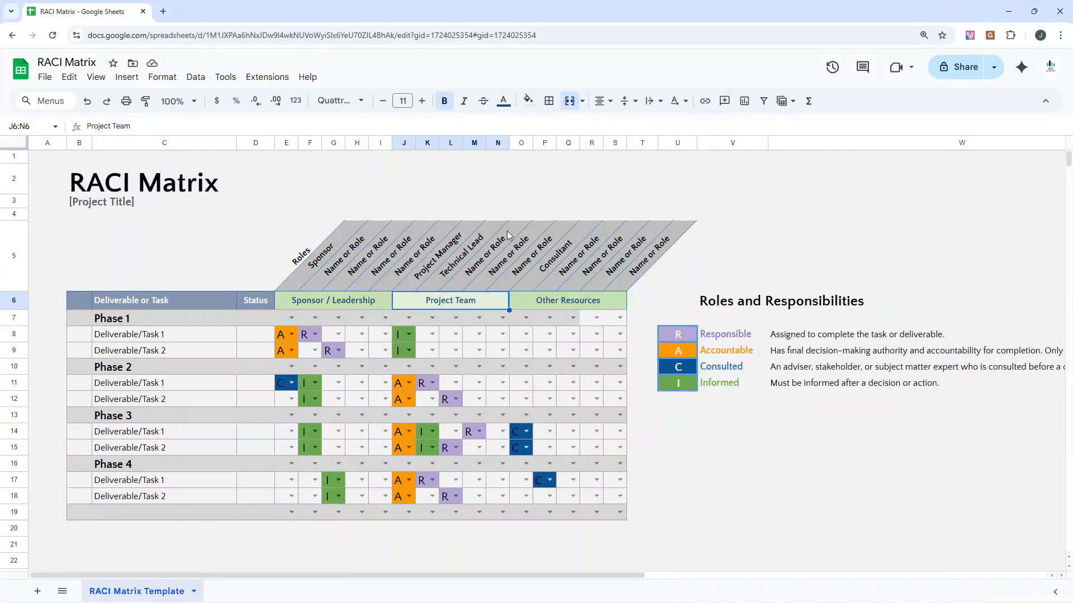
{"action": "left_click", "coordinate": [530, 300]}
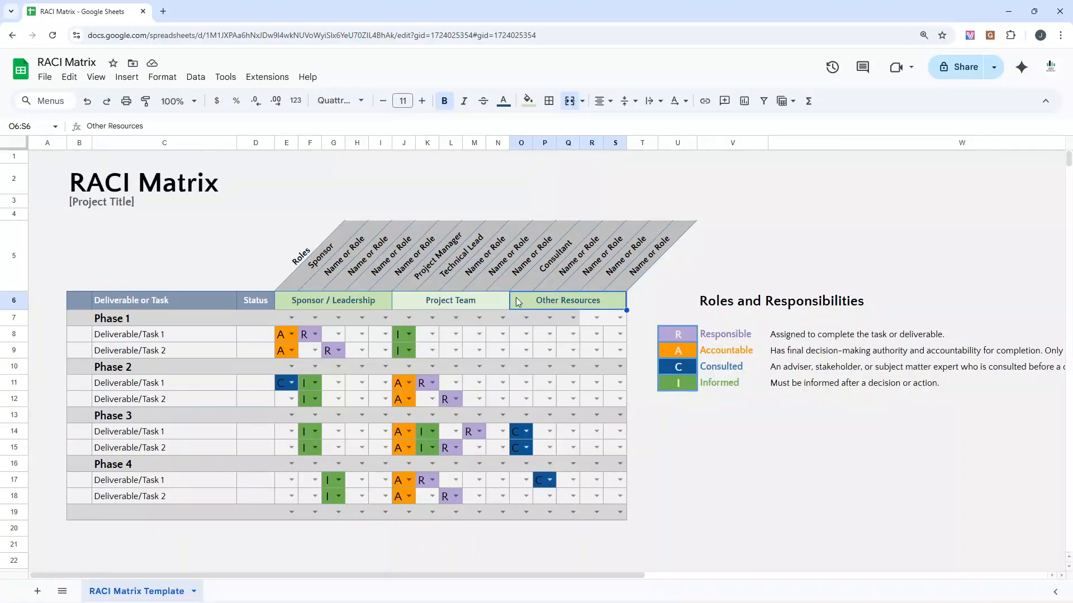
{"action": "left_click", "coordinate": [552, 258]}
{"action": "left_click", "coordinate": [565, 302]}
{"action": "key", "text": "Left"}
{"action": "key", "text": "Right"}
{"action": "key", "text": "Left"}
{"action": "key", "text": "Left"}
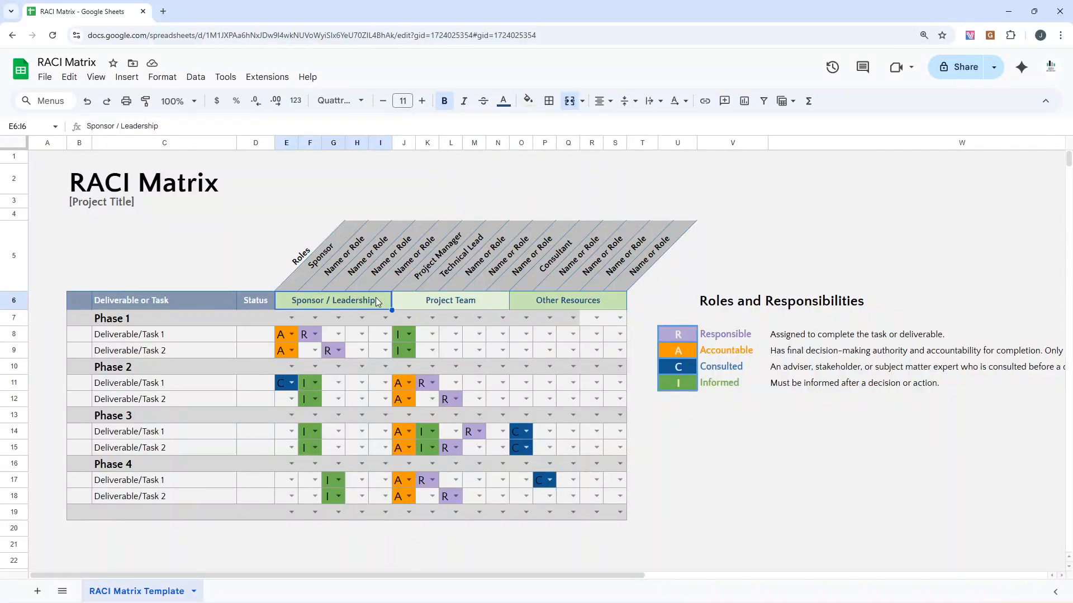
- Check the Phase 1 label, the RACI Matrix title in B2 and [Project Title] in B3, and select the whole template B2:W20
{"action": "left_click", "coordinate": [190, 317]}
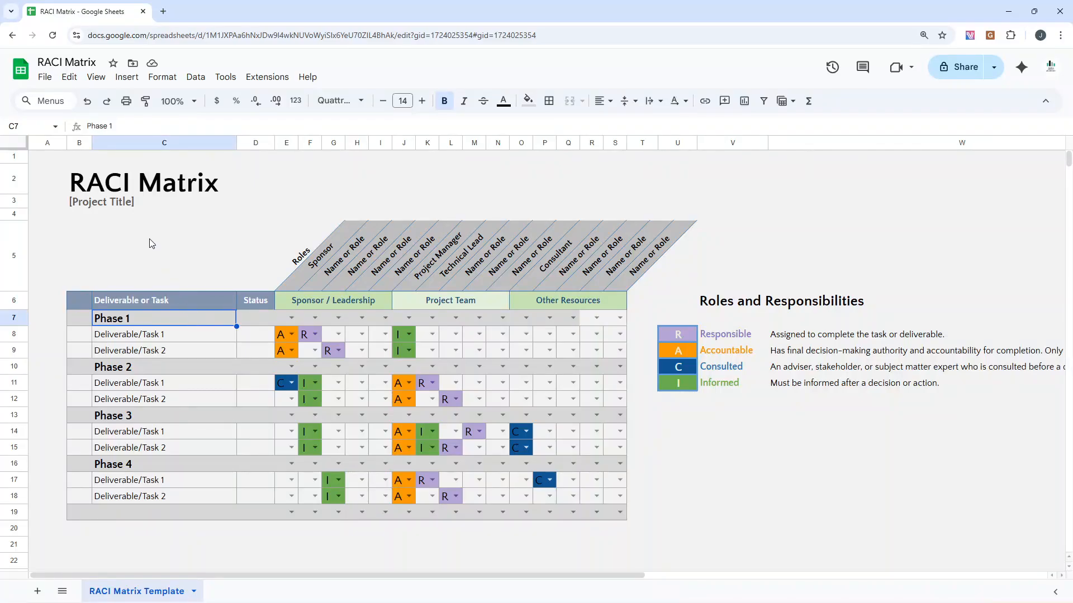
{"action": "left_click", "coordinate": [115, 203]}
{"action": "left_click", "coordinate": [95, 190]}
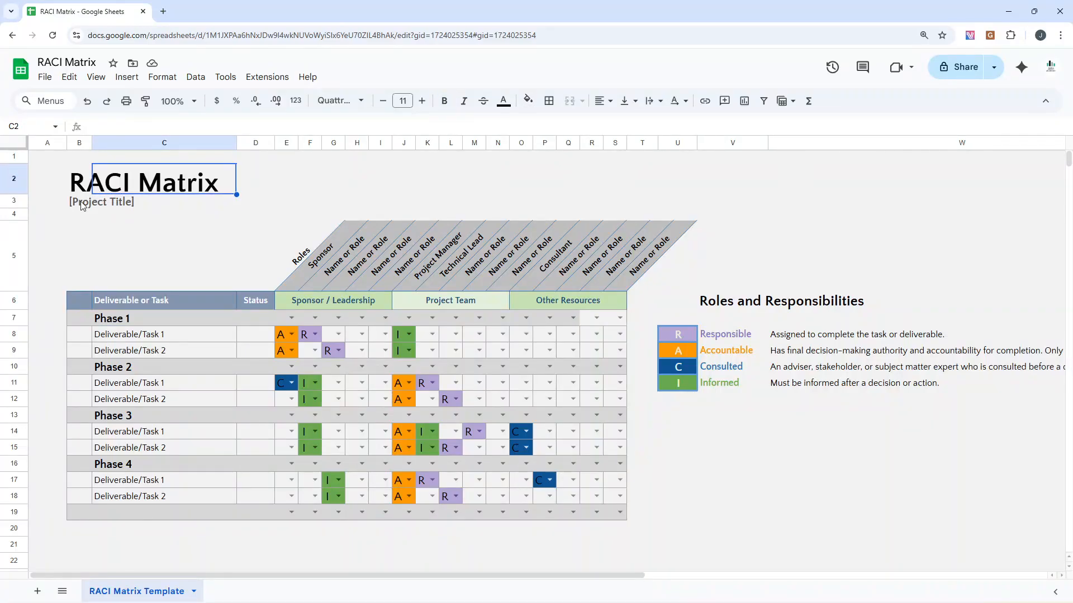
{"action": "left_click", "coordinate": [81, 182]}
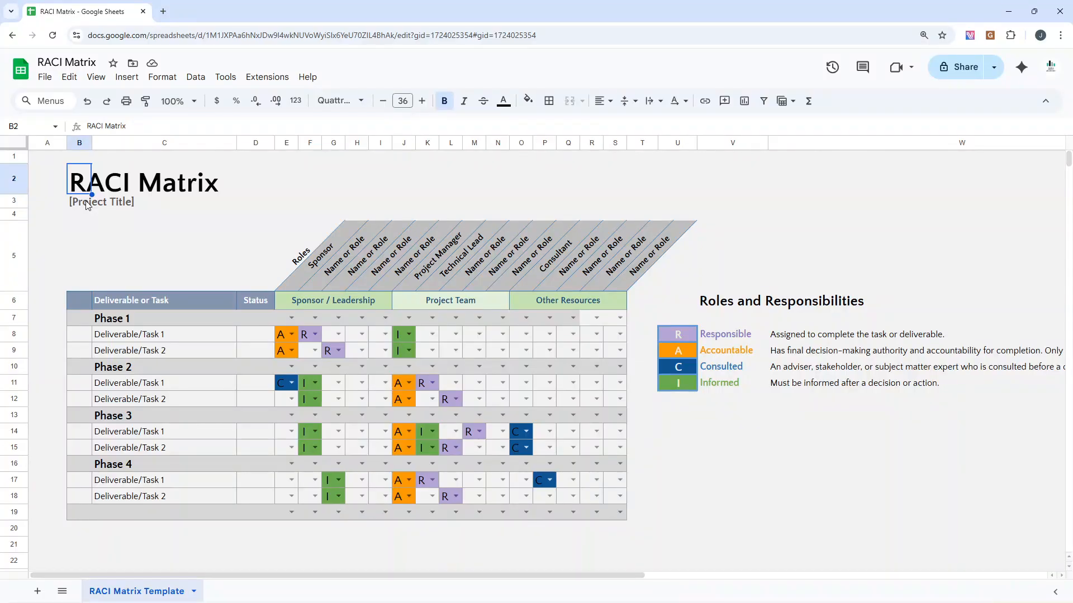
{"action": "left_click", "coordinate": [86, 205]}
{"action": "left_click", "coordinate": [89, 189]}
{"action": "left_click", "coordinate": [82, 206]}
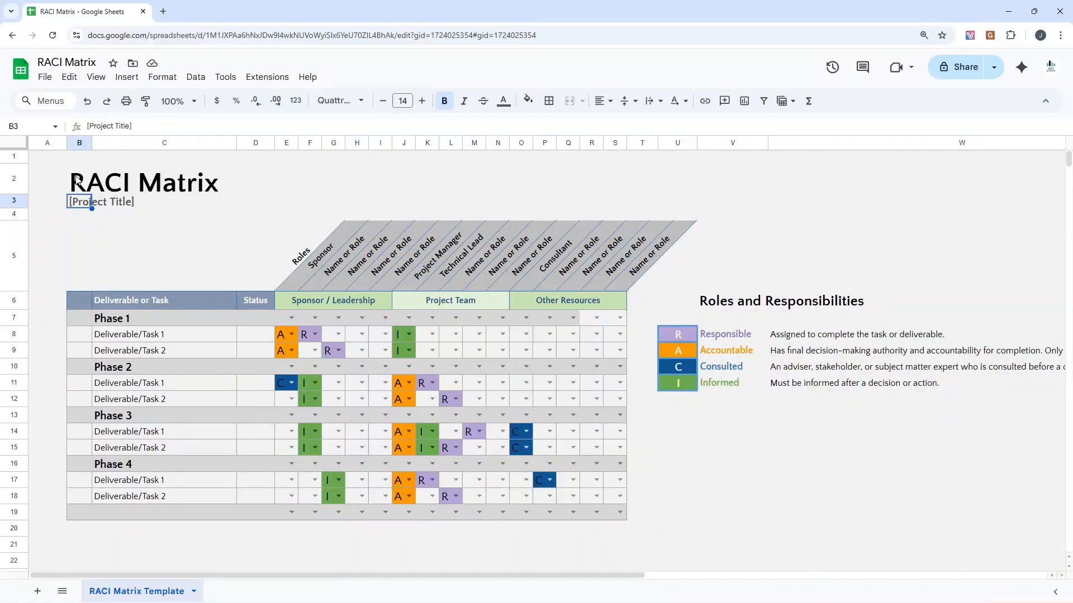
{"action": "left_click_drag", "start_coordinate": [78, 180], "coordinate": [786, 531]}
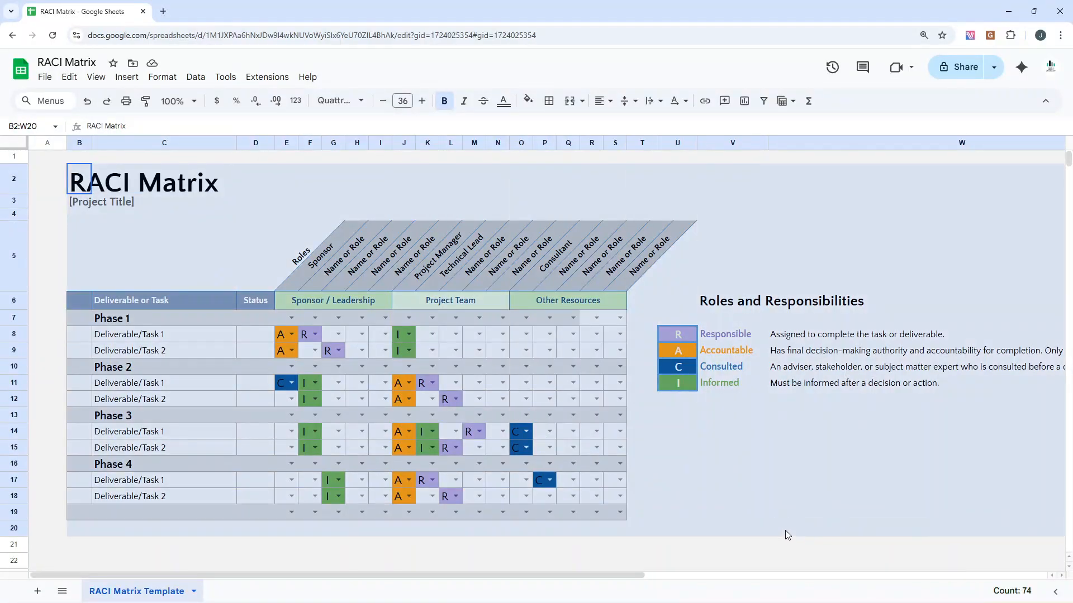
- Try inserting an empty row above Phase 1, select the phase and task cells C8:C14, and undo the row insertion
{"action": "left_click", "coordinate": [116, 321]}
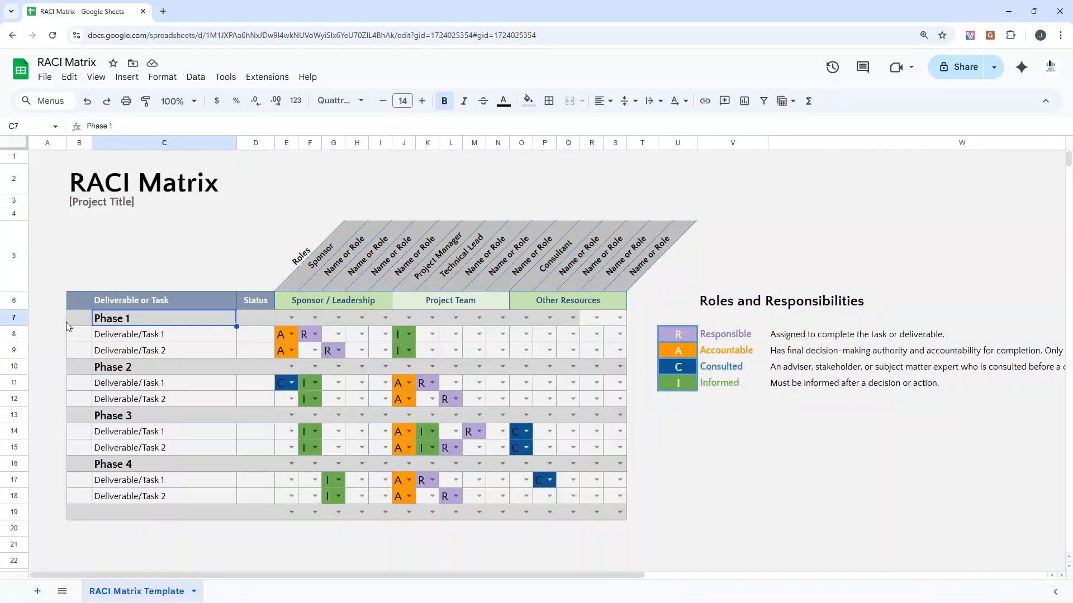
{"action": "right_click", "coordinate": [28, 323]}
{"action": "left_click", "coordinate": [78, 380]}
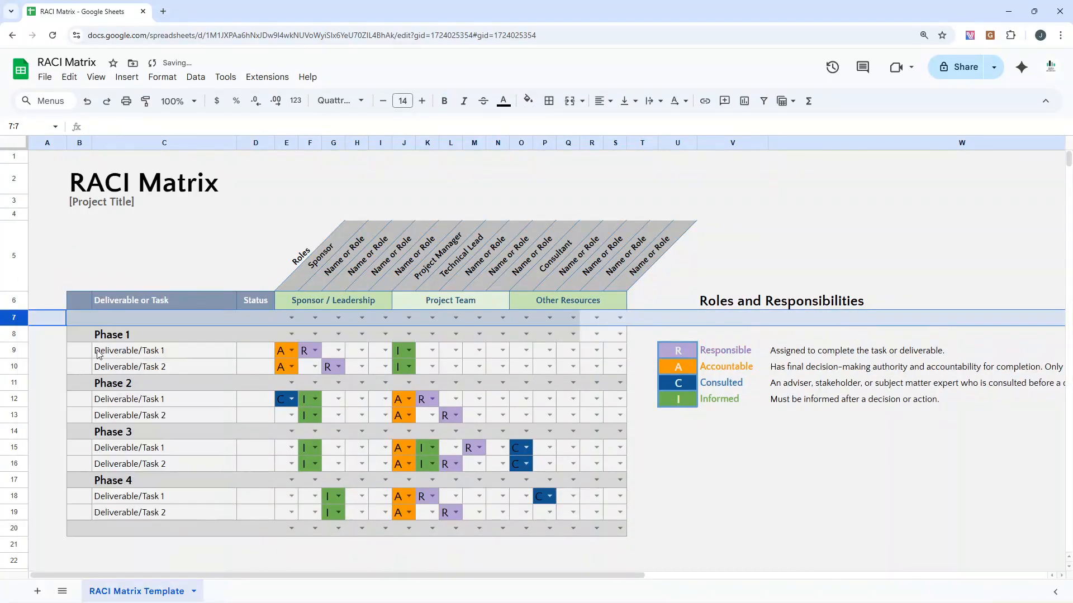
{"action": "left_click", "coordinate": [95, 317]}
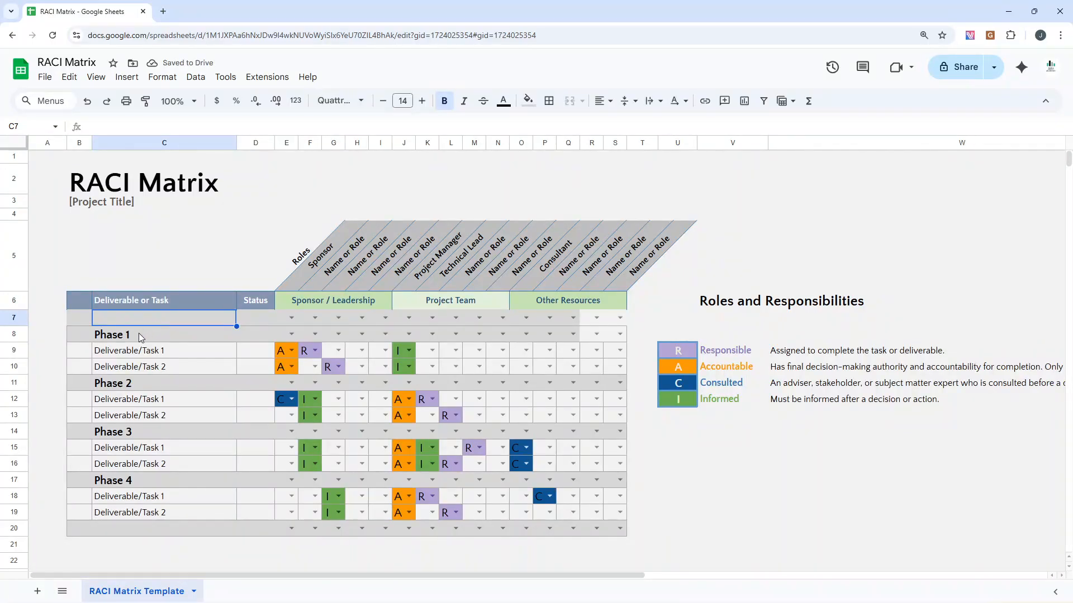
{"action": "left_click_drag", "start_coordinate": [126, 334], "coordinate": [120, 432]}
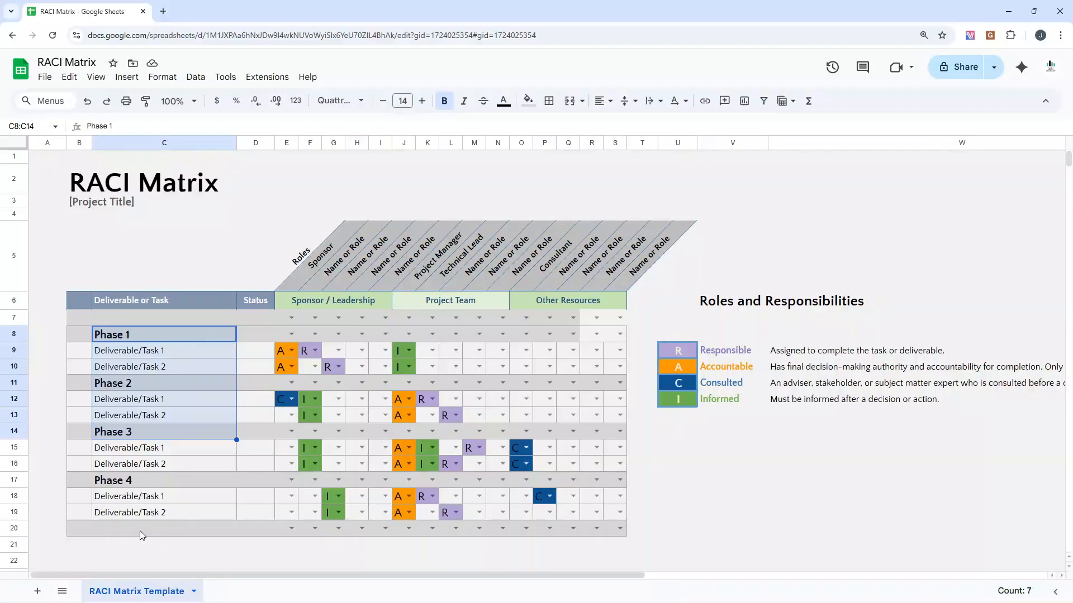
{"action": "key", "text": "ctrl+z"}
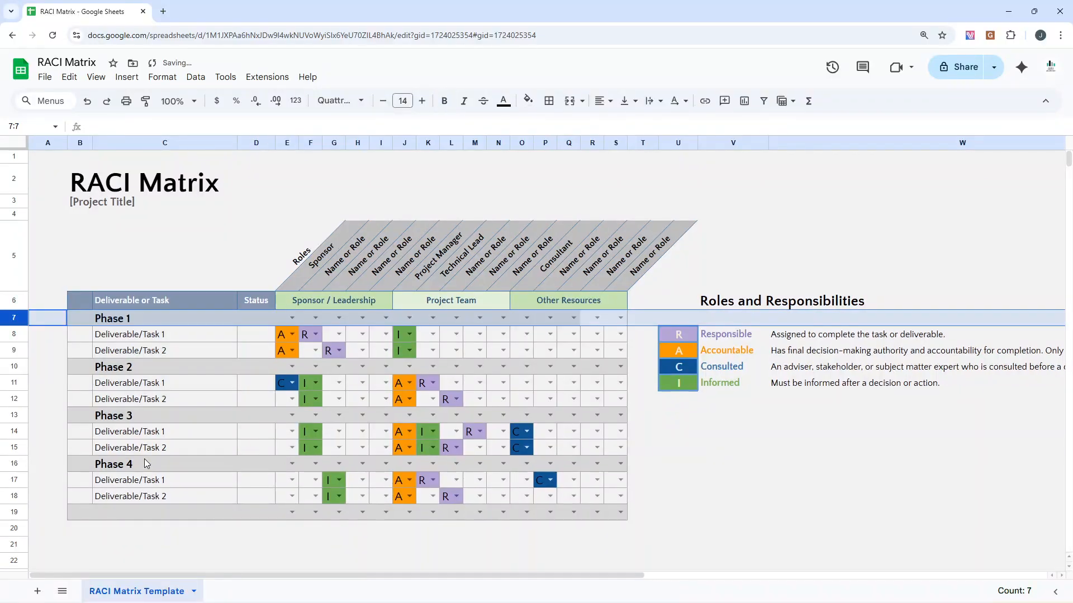
- Step between the Deliverable/Task 1 and Deliverable/Task 2 cells under Phase 1
{"action": "left_click", "coordinate": [236, 335]}
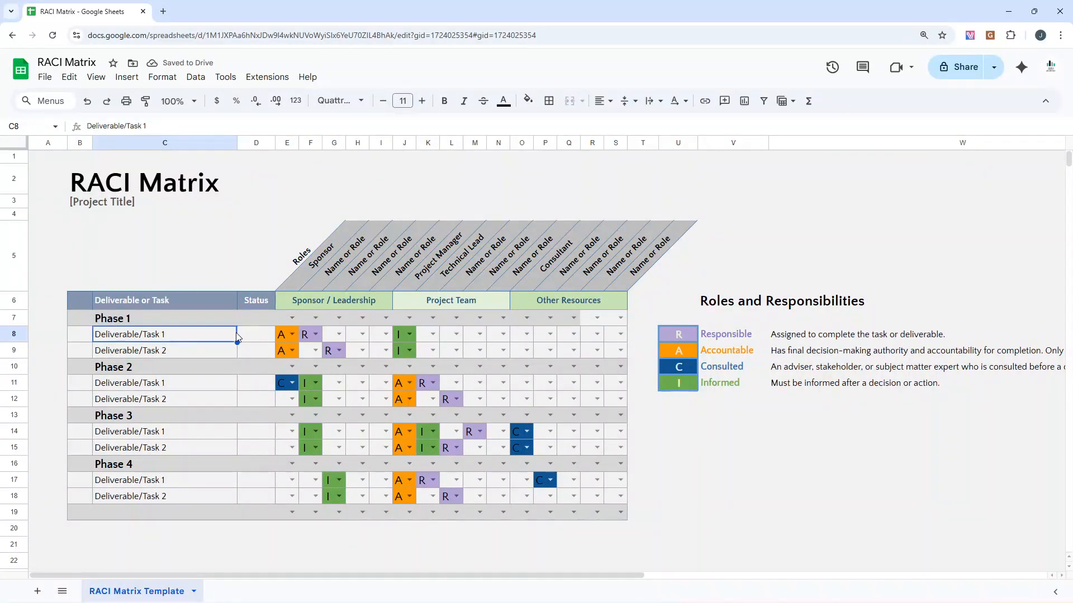
{"action": "key", "text": "Down"}
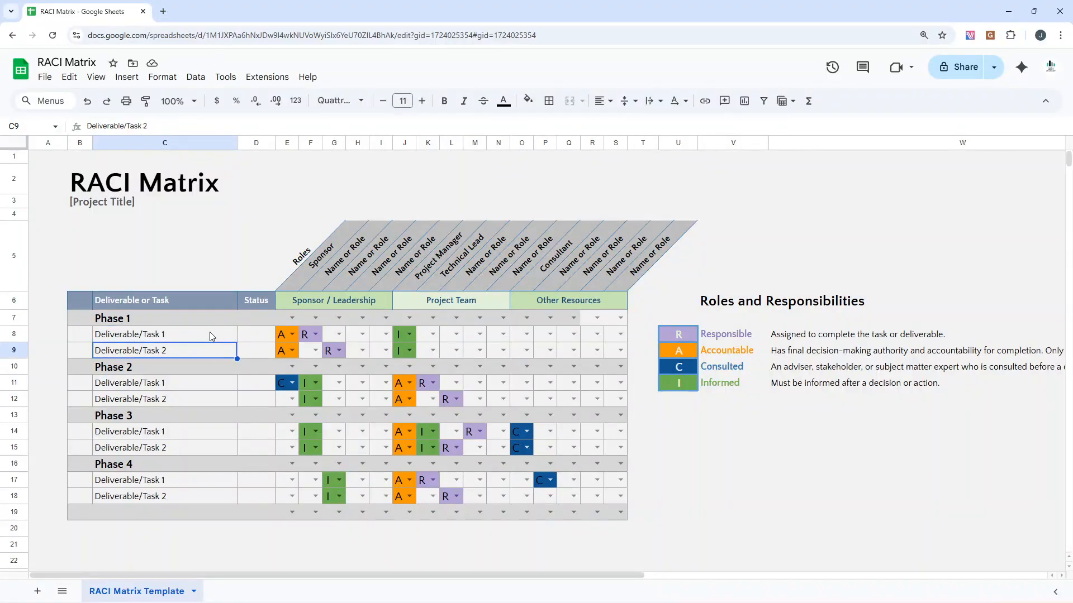
{"action": "key", "text": "Up"}
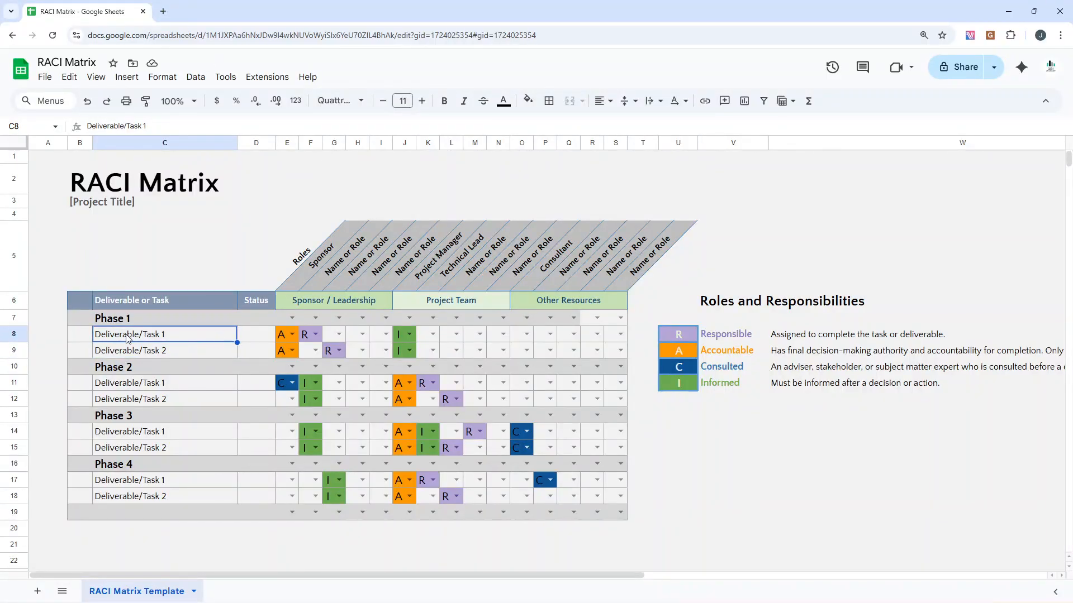
{"action": "key", "text": "Down"}
{"action": "key", "text": "Up"}
{"action": "key", "text": "Down"}
{"action": "key", "text": "Up"}
- Add a dropdown to the Status cell D8, close its data validation rule with the default options, and remove the dropdown again
{"action": "left_click", "coordinate": [244, 338]}
{"action": "double_click", "coordinate": [255, 338]}
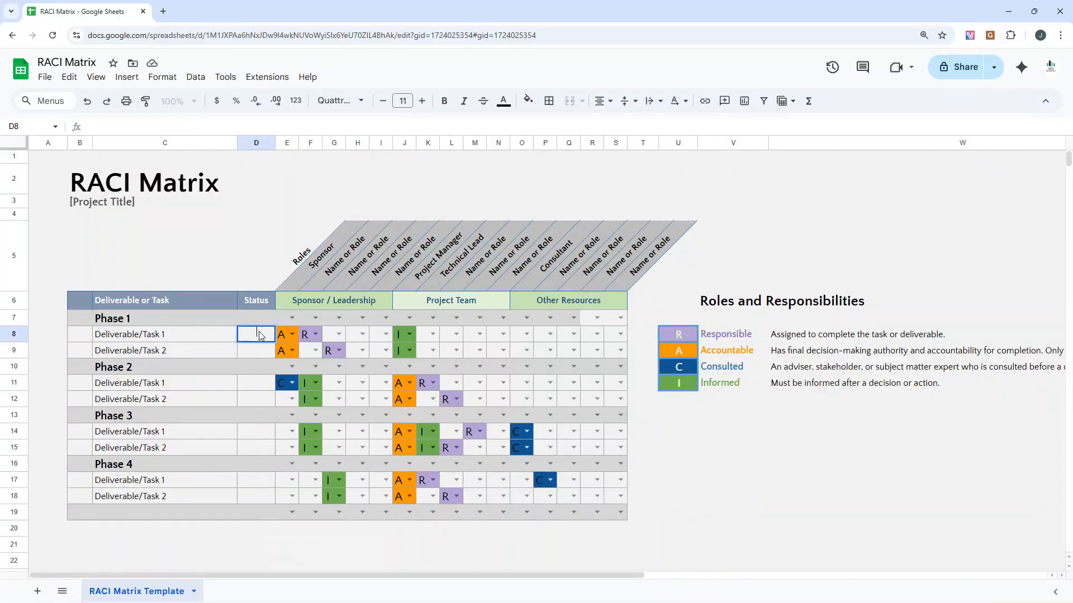
{"action": "right_click", "coordinate": [259, 332]}
{"action": "left_click", "coordinate": [246, 336]}
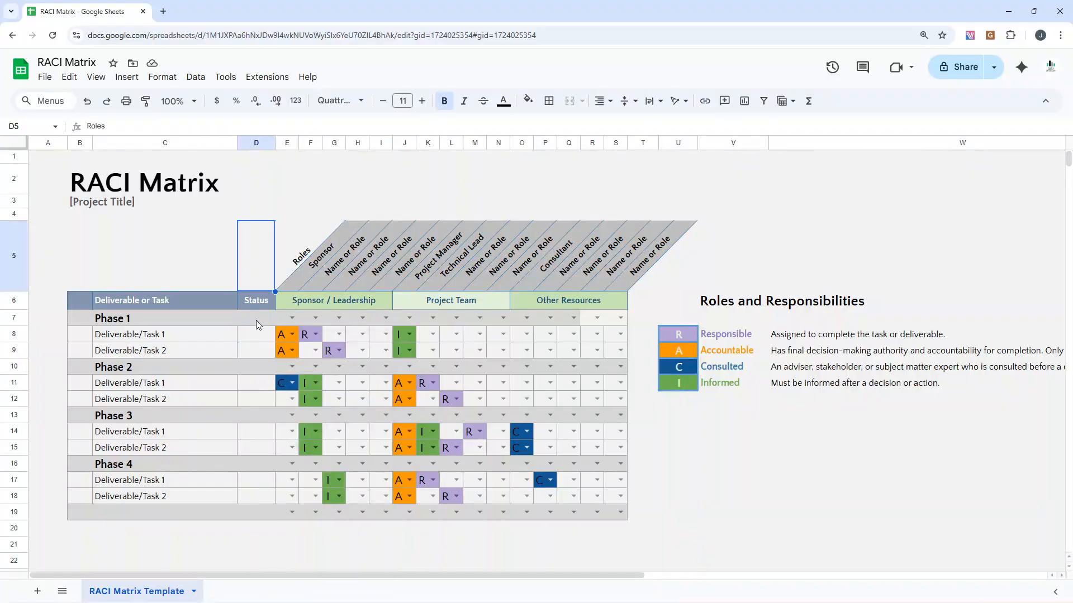
{"action": "right_click", "coordinate": [257, 335]}
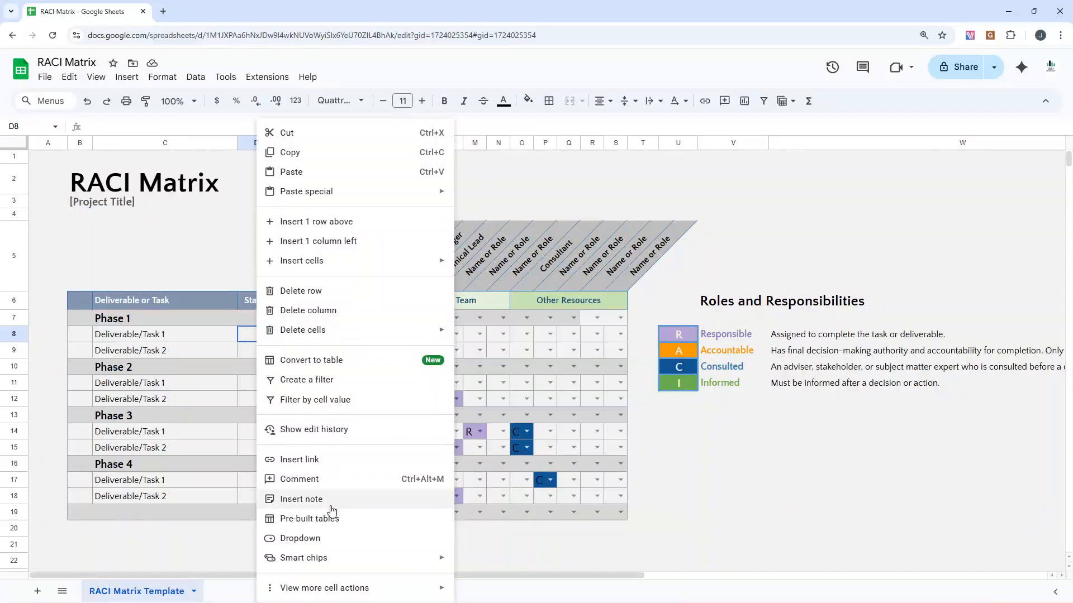
{"action": "left_click", "coordinate": [335, 536]}
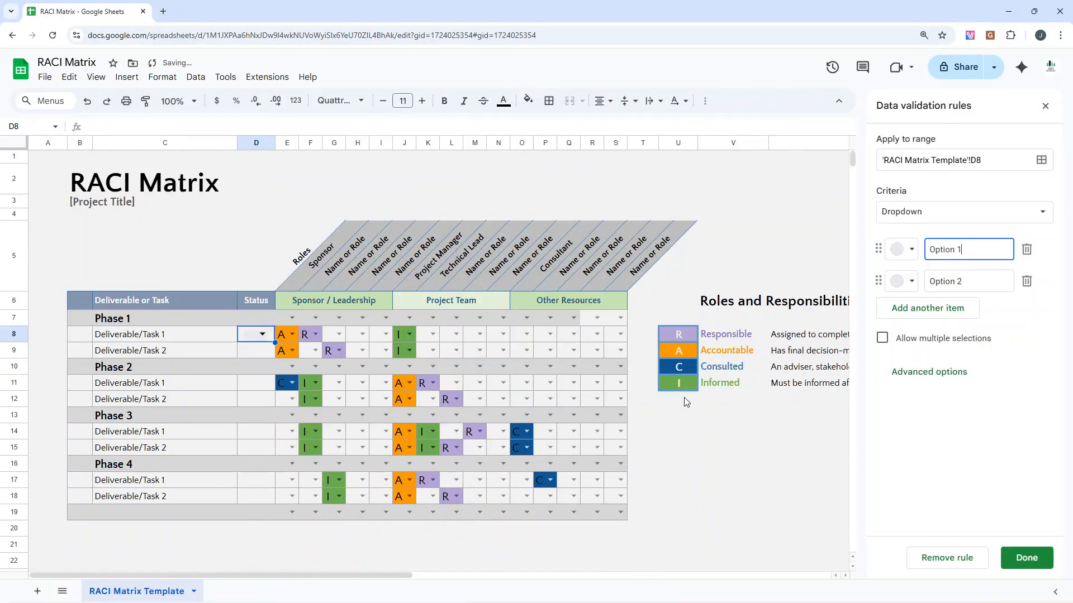
{"action": "triple_click", "coordinate": [951, 250]}
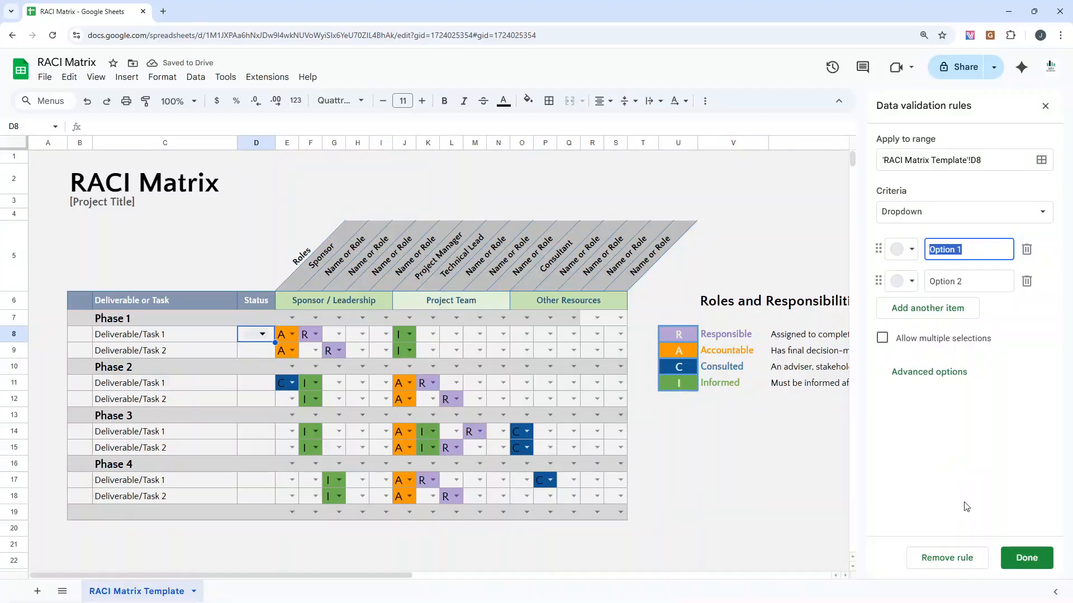
{"action": "left_click", "coordinate": [1045, 106]}
{"action": "left_click", "coordinate": [246, 364]}
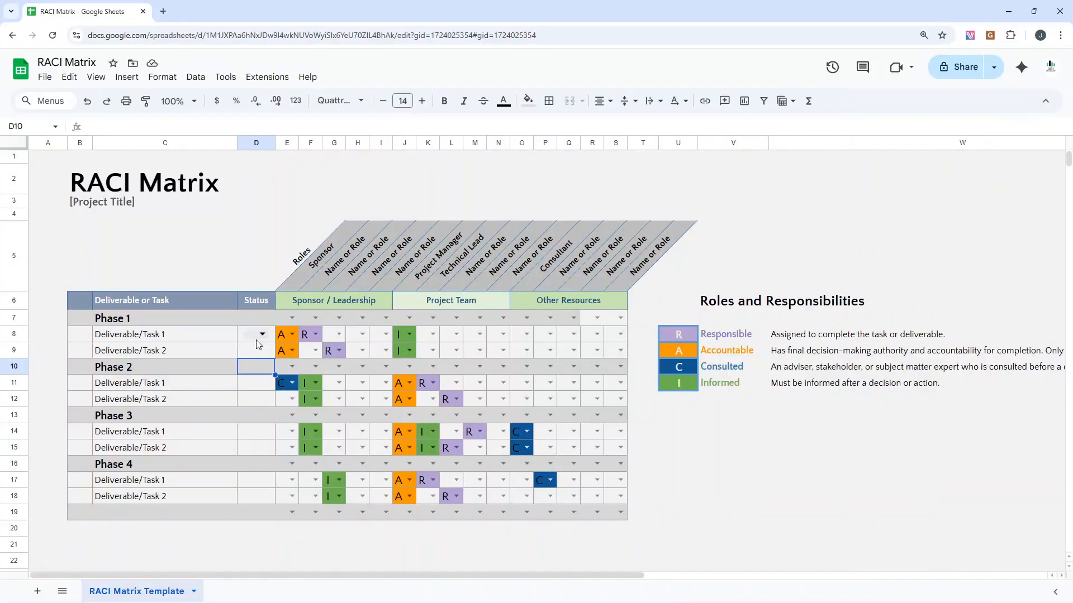
{"action": "left_click", "coordinate": [256, 339]}
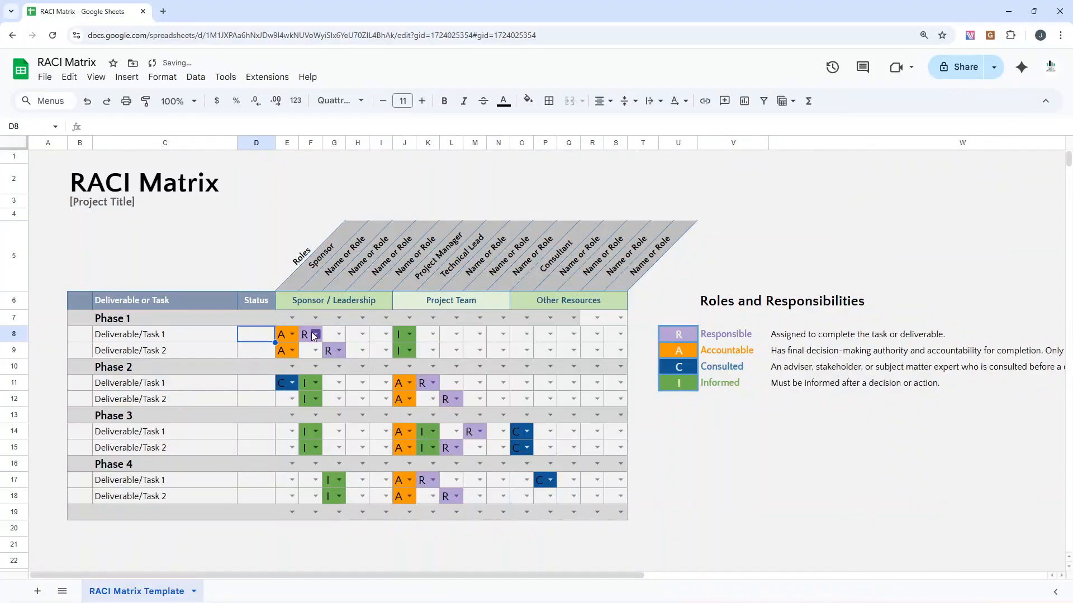
- Show the R, A, C and I choices in S19 and select the whole assignment grid E8:S19
{"action": "left_click", "coordinate": [283, 337]}
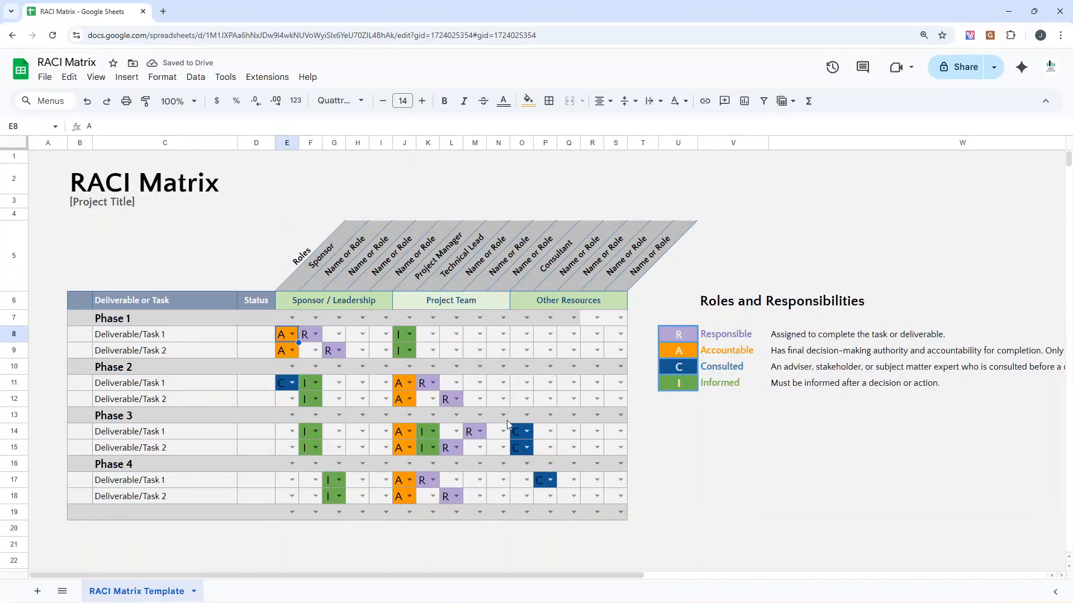
{"action": "left_click", "coordinate": [618, 514]}
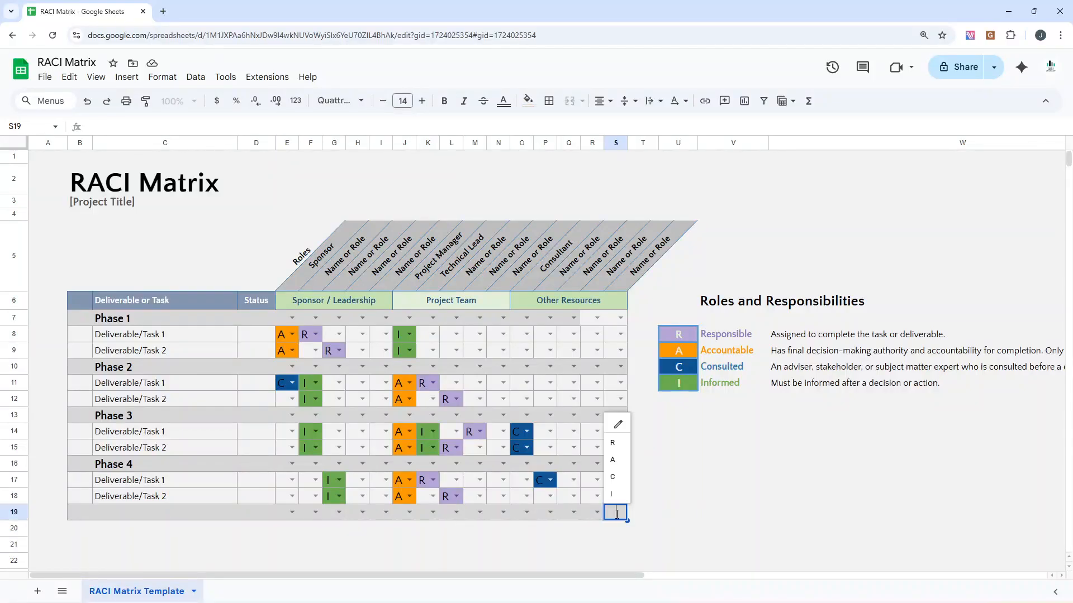
{"action": "left_click", "coordinate": [677, 512]}
{"action": "left_click_drag", "start_coordinate": [286, 341], "coordinate": [619, 512]}
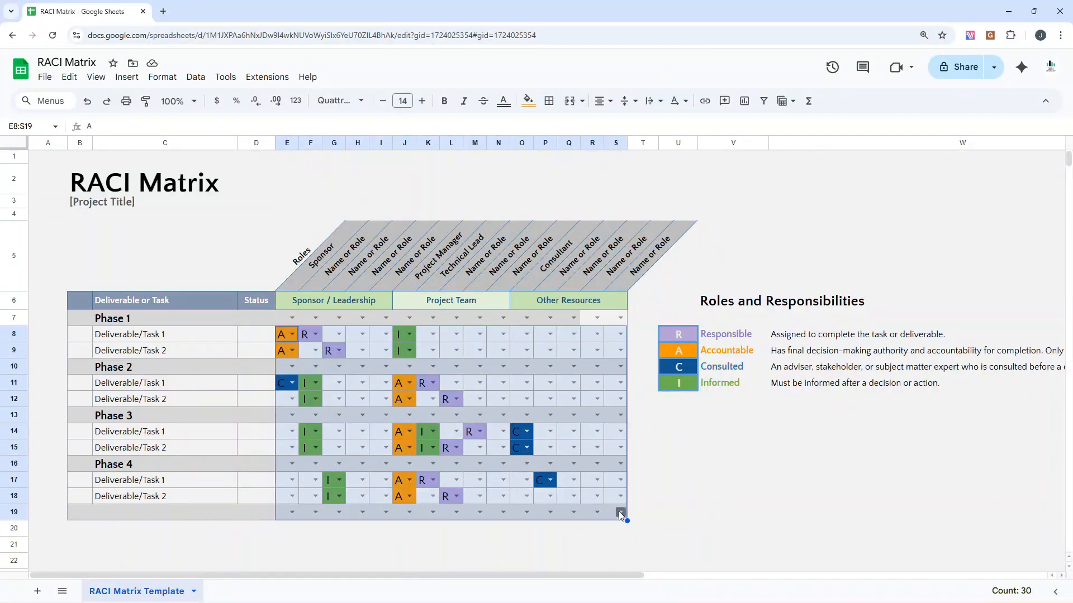
- Review the dropdown rule of the assignment grid E8:S19 with its source range and options, and close it
{"action": "right_click", "coordinate": [462, 380]}
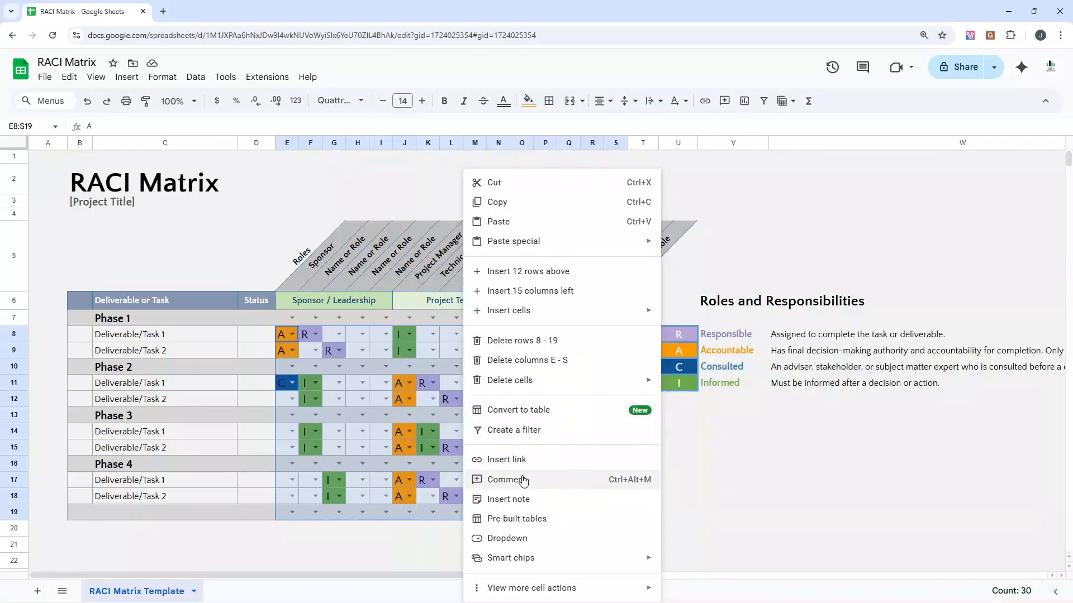
{"action": "left_click", "coordinate": [526, 538]}
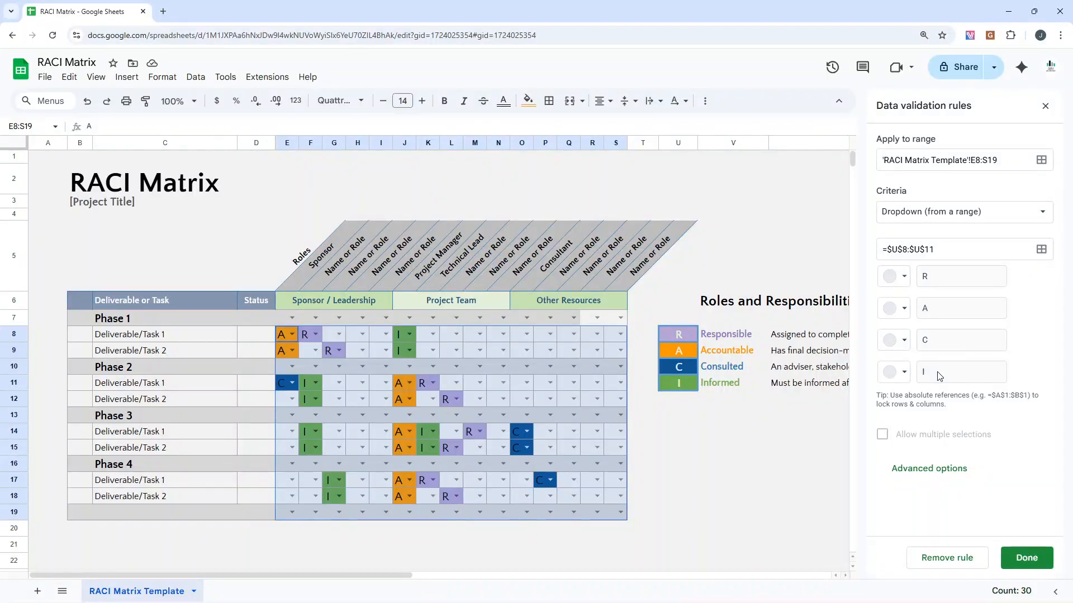
{"action": "left_click", "coordinate": [1031, 557]}
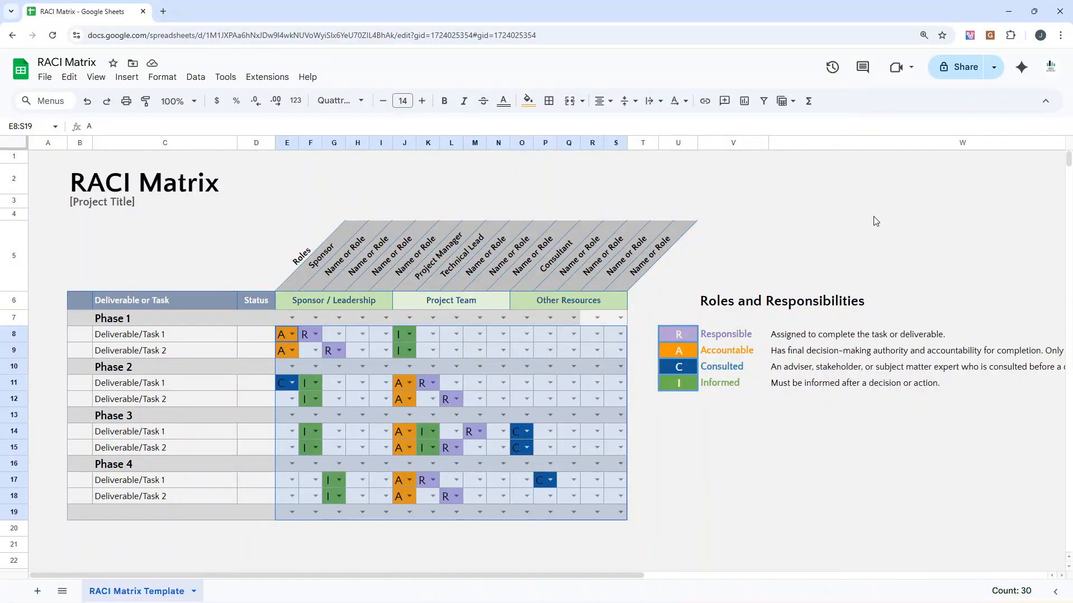
- Show the dropdown choices in G8 and J8 for Phase 1's first task without picking a value
{"action": "left_click", "coordinate": [332, 338]}
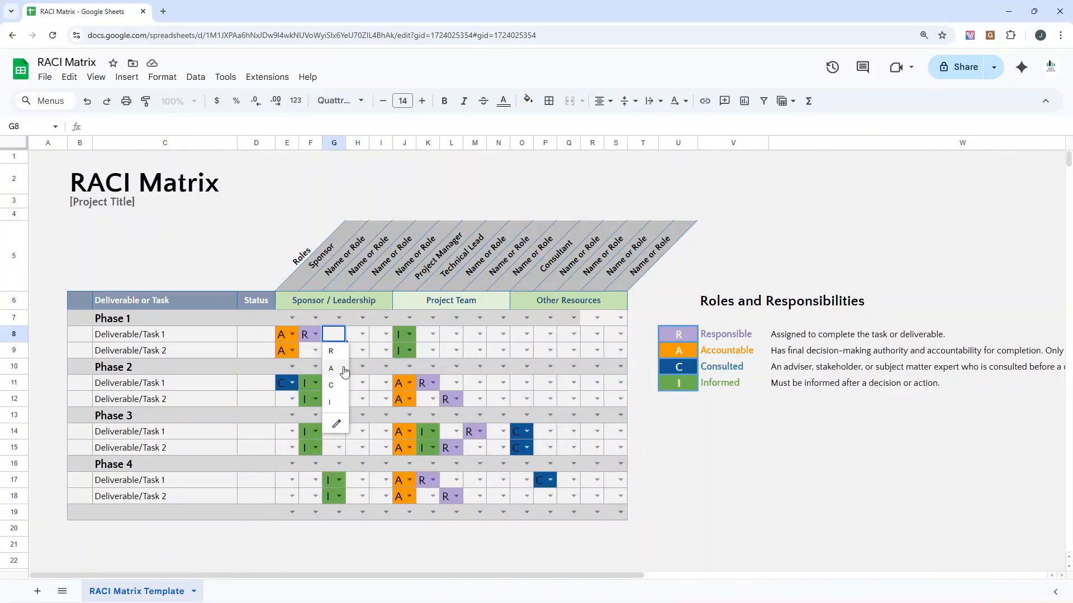
{"action": "left_click", "coordinate": [727, 447]}
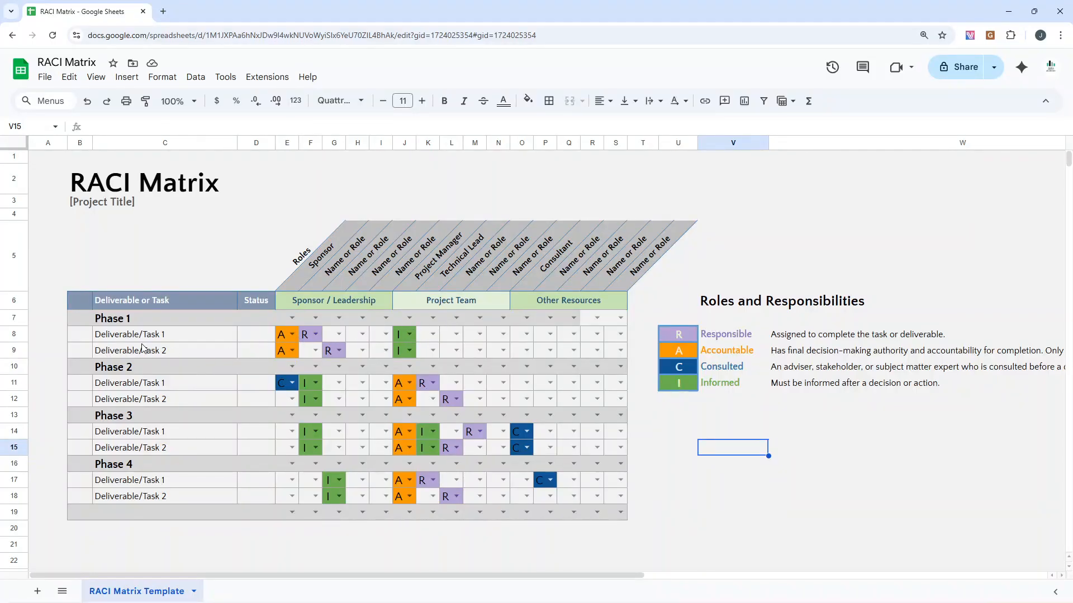
{"action": "left_click", "coordinate": [411, 336]}
{"action": "left_click", "coordinate": [752, 446]}
- Center the contents of the status and assignment cells D8:S19 horizontally
{"action": "left_click_drag", "start_coordinate": [269, 335], "coordinate": [627, 512]}
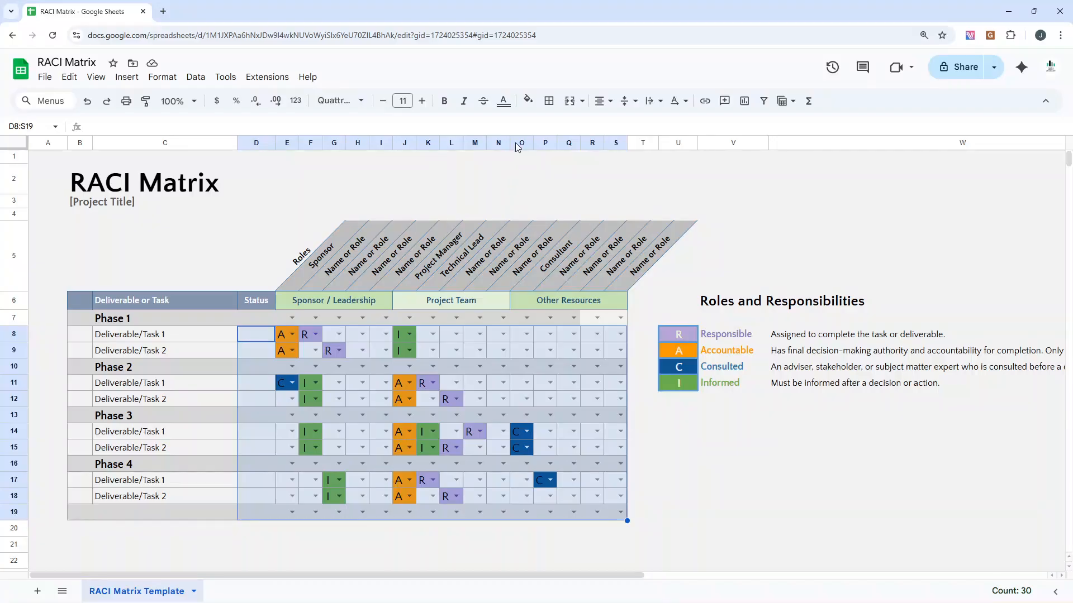
{"action": "left_click", "coordinate": [601, 101]}
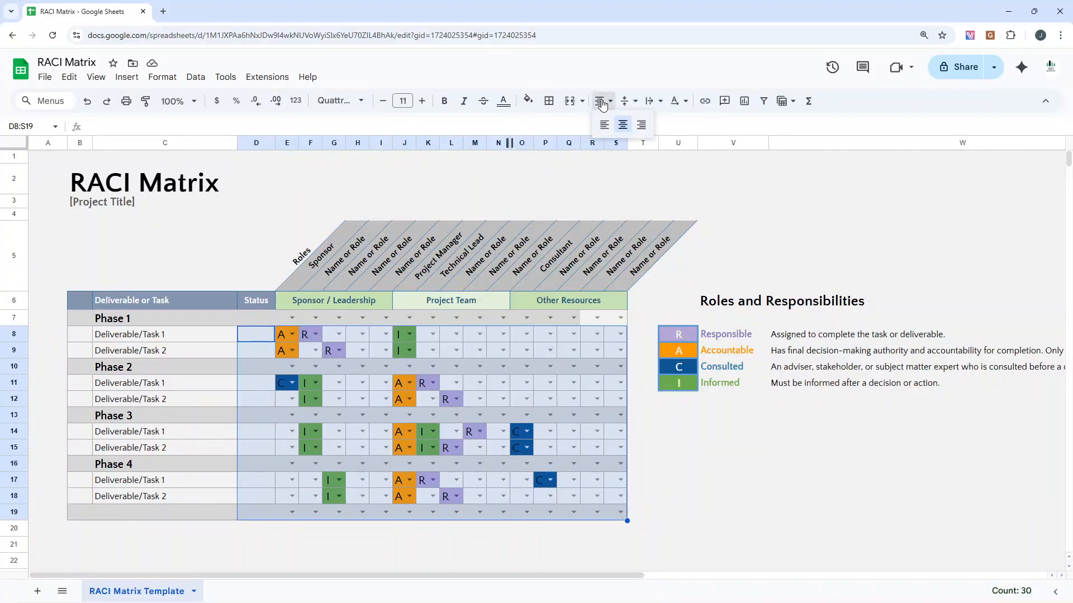
{"action": "left_click", "coordinate": [623, 128]}
{"action": "left_click", "coordinate": [708, 415]}
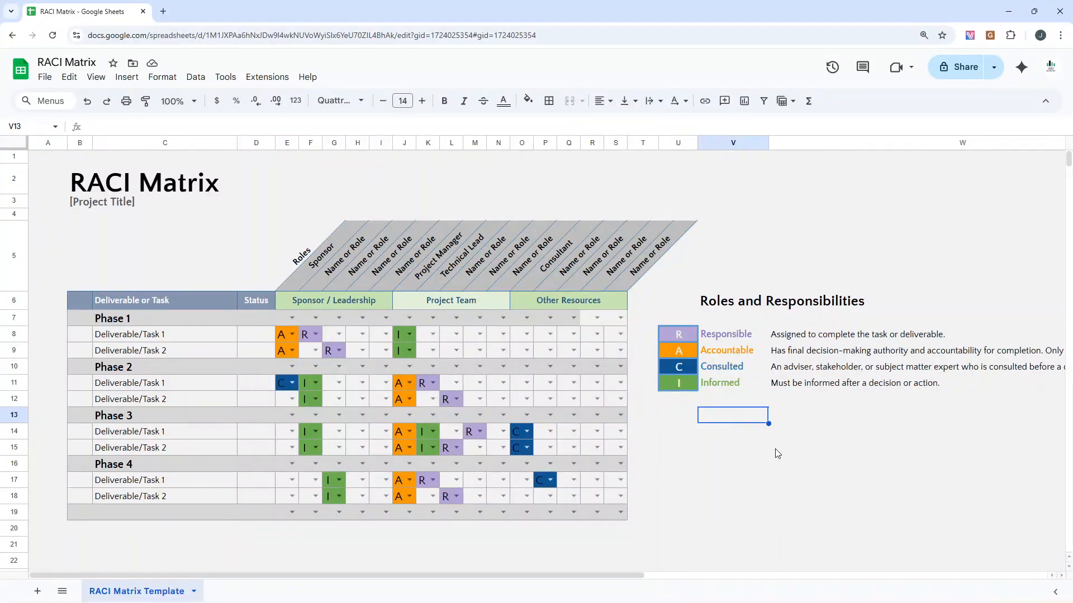
- Open the conditional formatting rules from an empty cell beside the assignment grid
{"action": "left_click", "coordinate": [738, 465]}
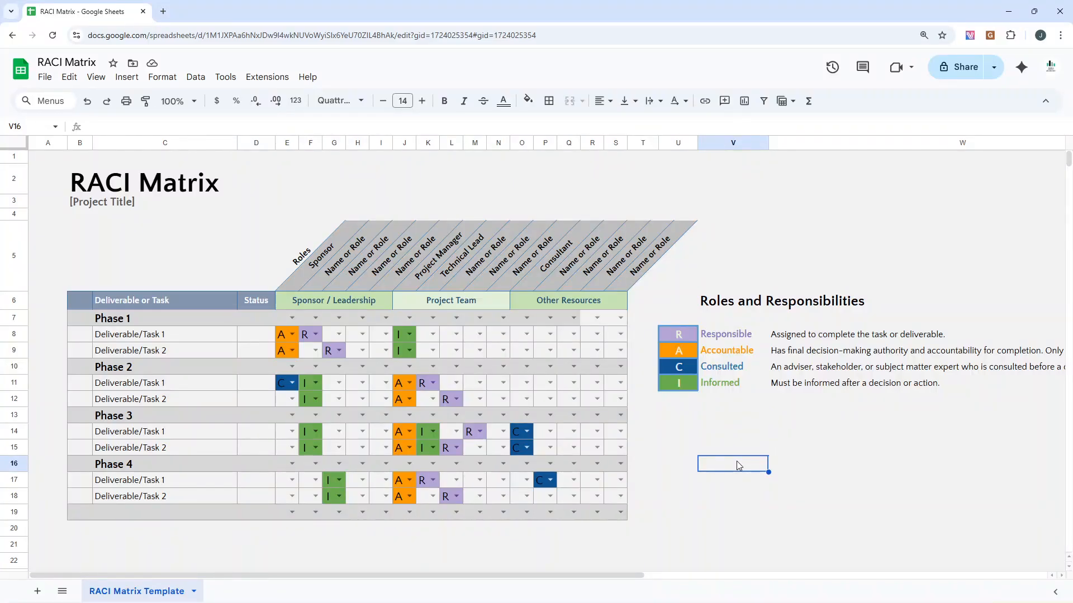
{"action": "left_click", "coordinate": [668, 414]}
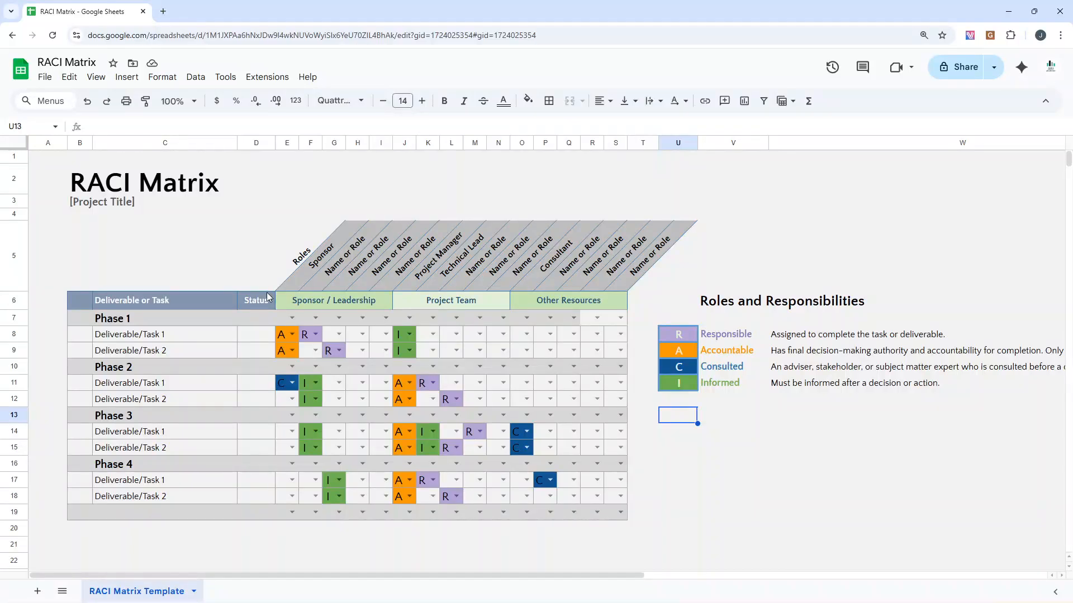
{"action": "right_click", "coordinate": [656, 437]}
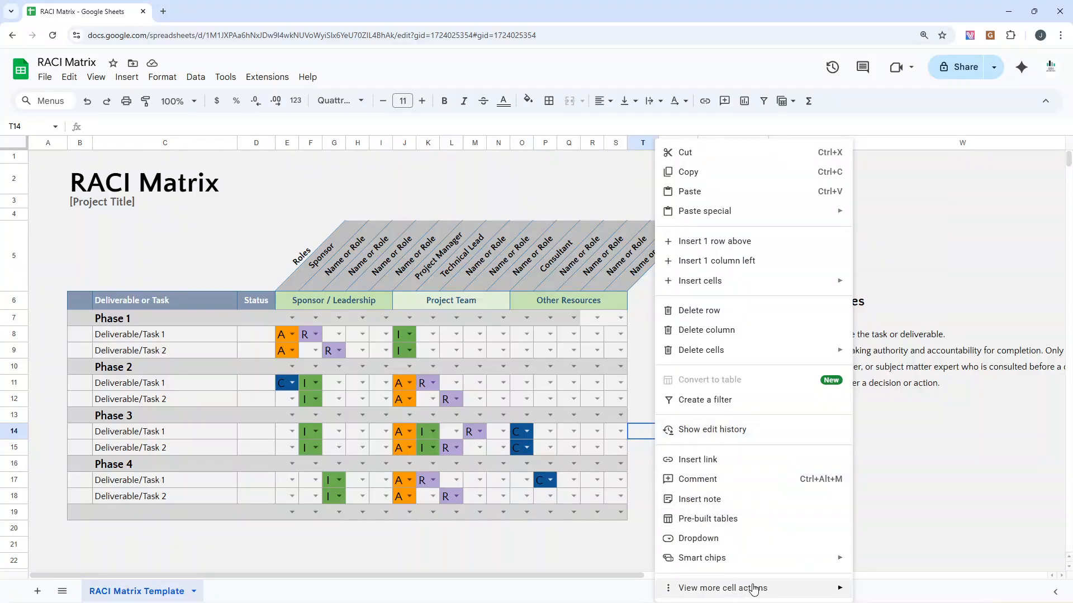
{"action": "mouse_move", "coordinate": [753, 588]}
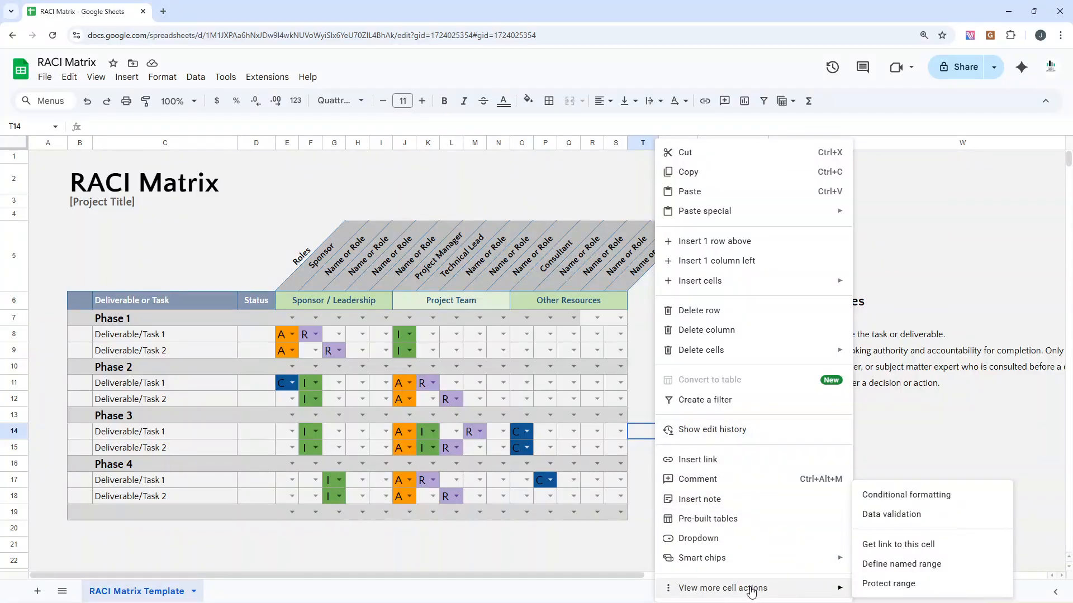
{"action": "left_click", "coordinate": [873, 495]}
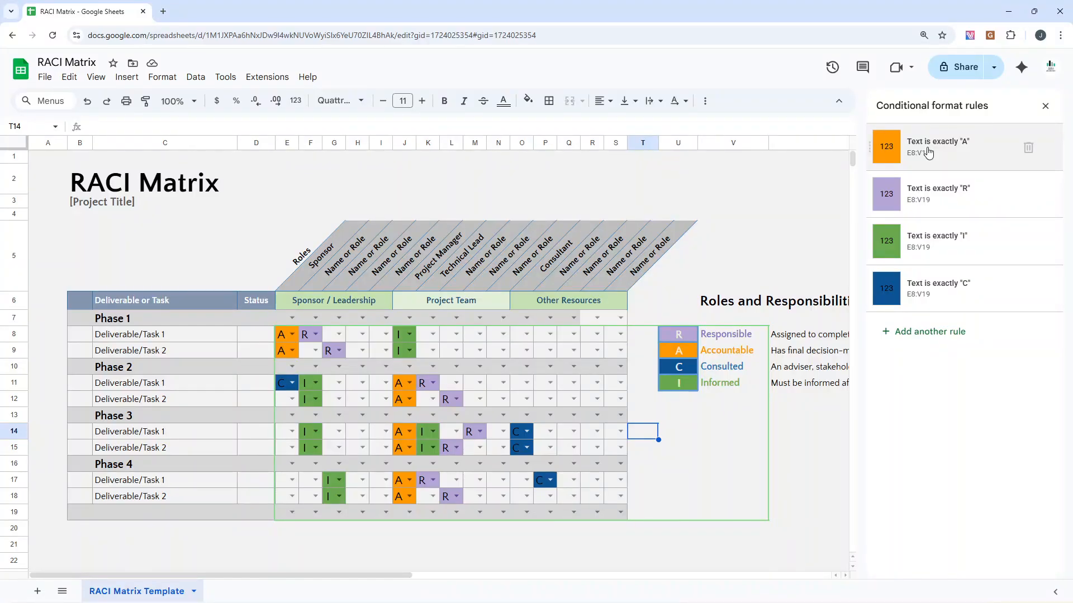
- Review the conditional format rule for text exactly "A" and its fill color choices, and return to the rule list
{"action": "left_click", "coordinate": [928, 152]}
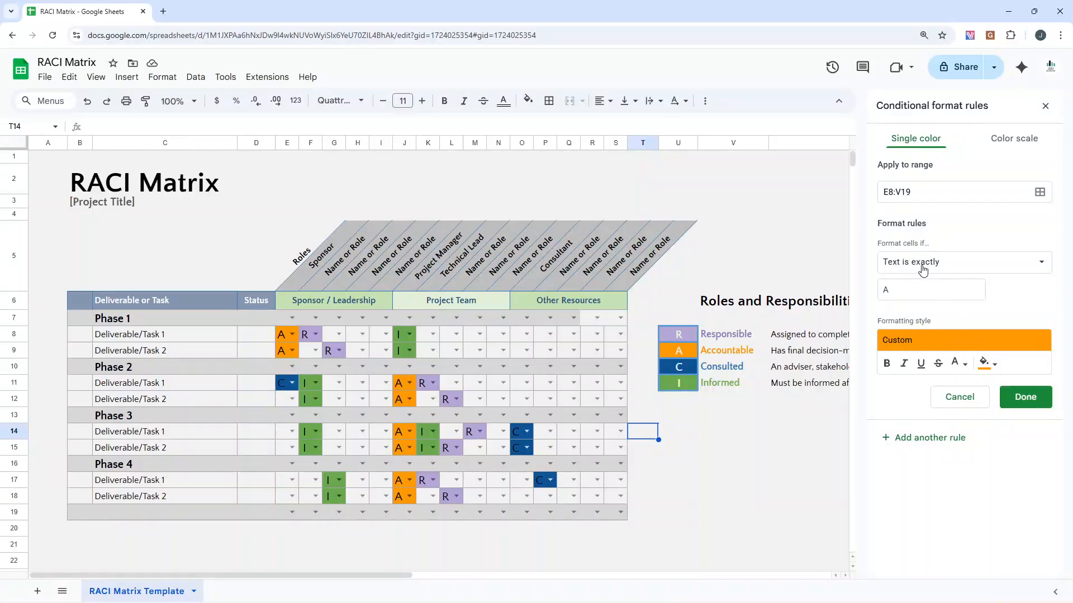
{"action": "left_click", "coordinate": [986, 363]}
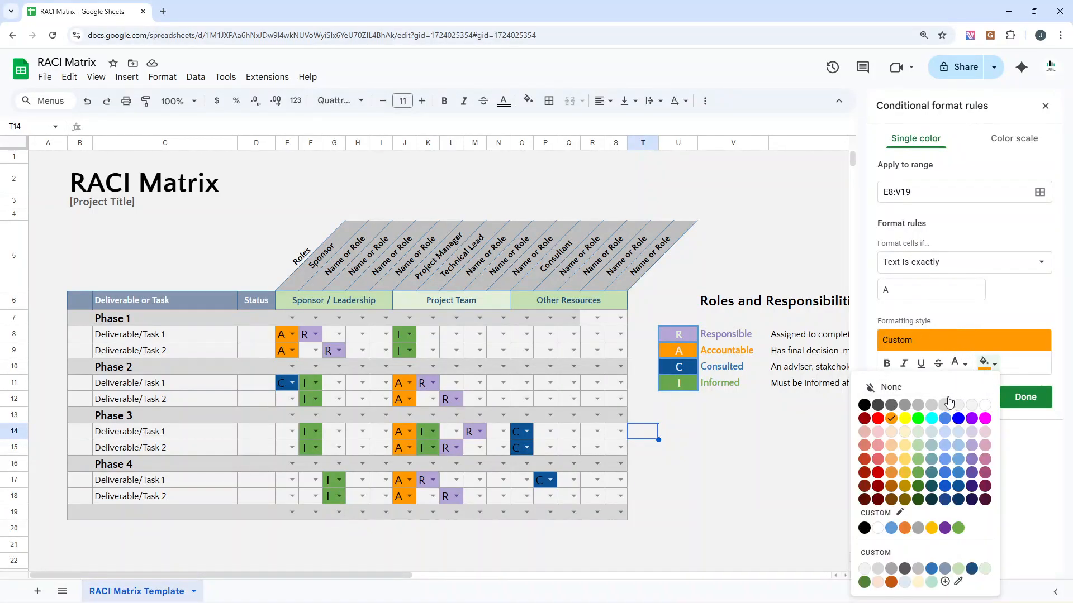
{"action": "left_click", "coordinate": [1035, 305]}
{"action": "left_click", "coordinate": [1024, 397]}
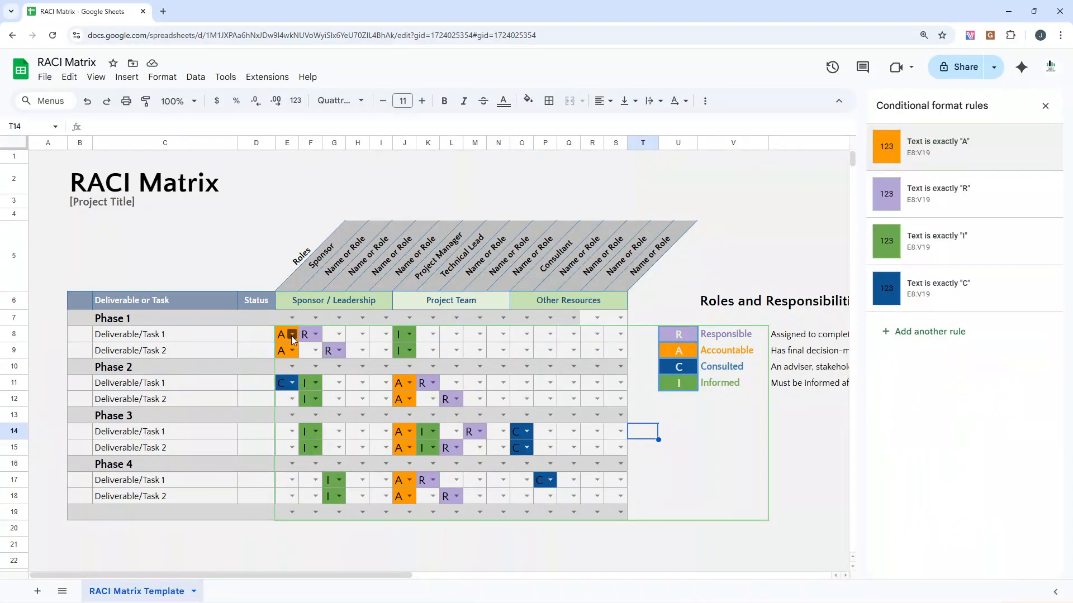
- Assign A in I8 for Phase 1's first task to demonstrate the color rule, and clear the cell again
{"action": "left_click", "coordinate": [382, 333]}
{"action": "left_click", "coordinate": [383, 369]}
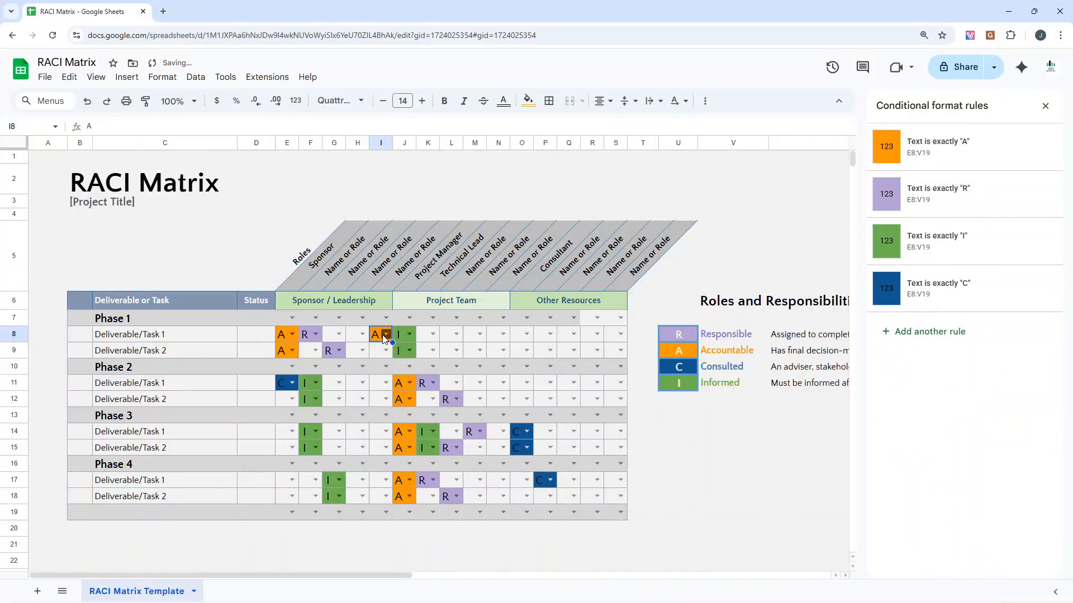
{"action": "key", "text": "Delete"}
{"action": "left_click", "coordinate": [702, 440]}
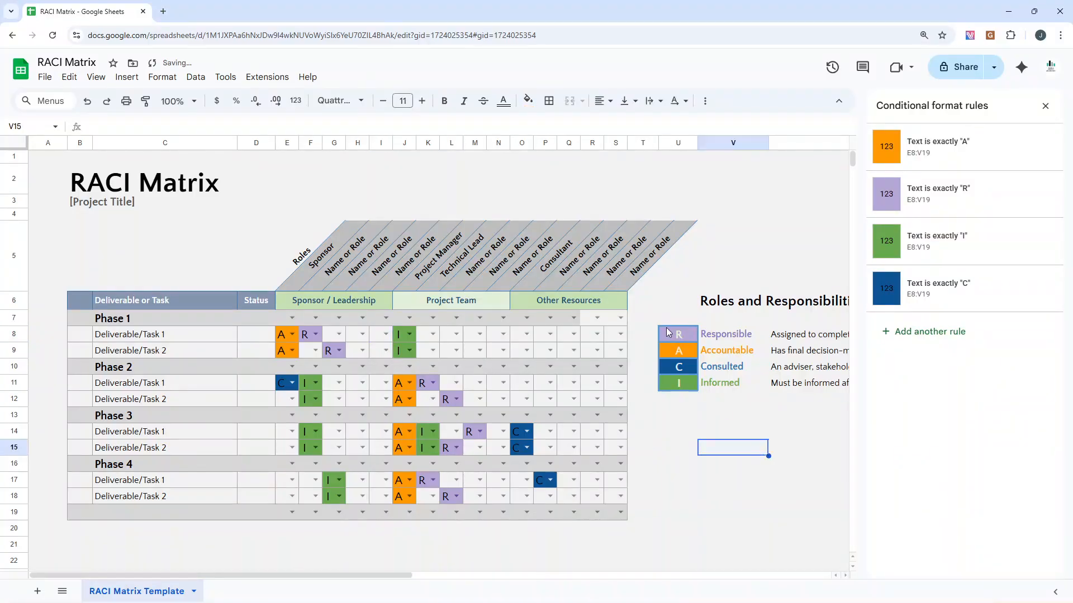
- Select the legend's A cell, inspect the conditional format rule for "R", and close the rules
{"action": "left_click", "coordinate": [685, 354]}
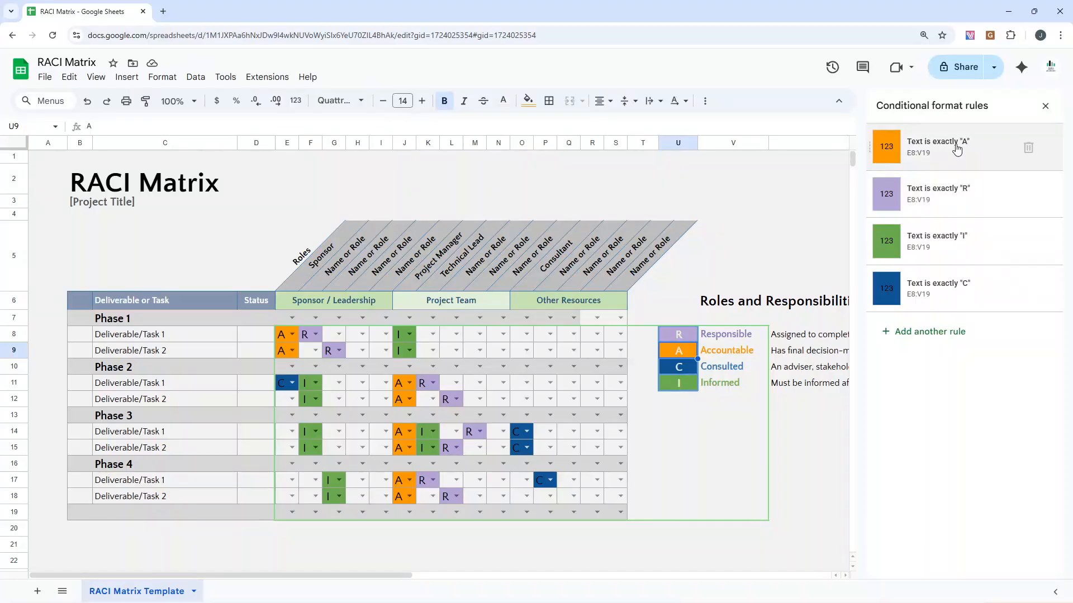
{"action": "left_click", "coordinate": [953, 196]}
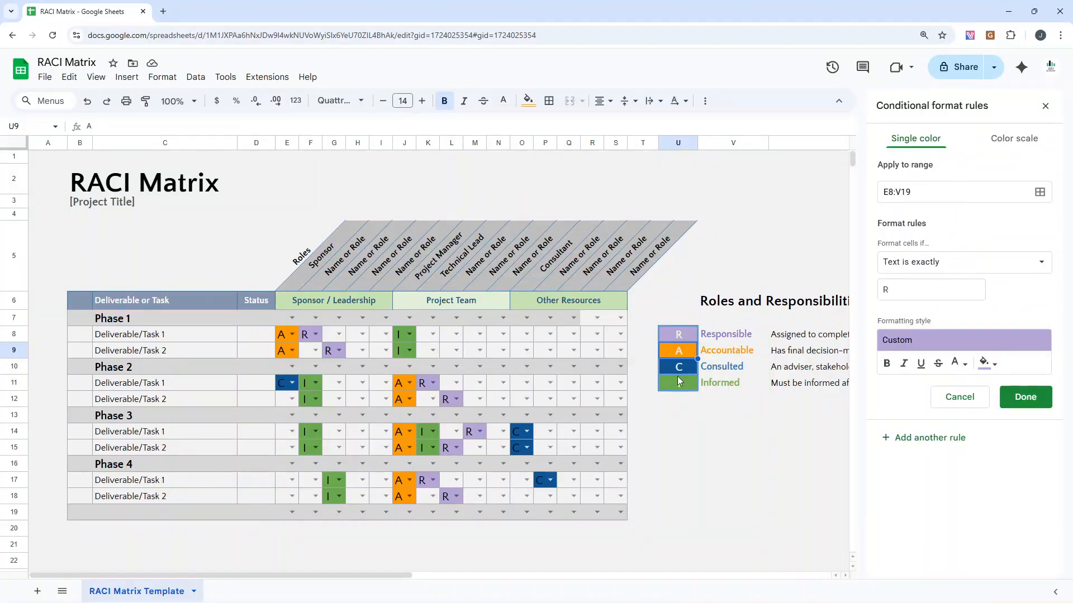
{"action": "left_click", "coordinate": [1045, 106]}
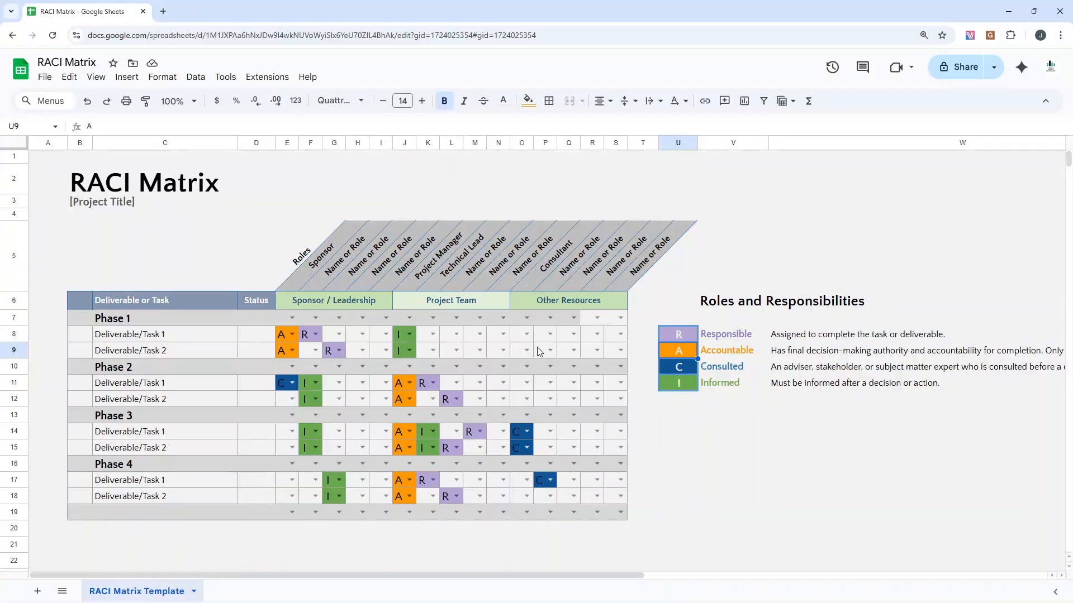
- Show the dropdown in O8 for Phase 1's first task without choosing a value
{"action": "left_click", "coordinate": [524, 333]}
{"action": "left_click", "coordinate": [693, 452]}
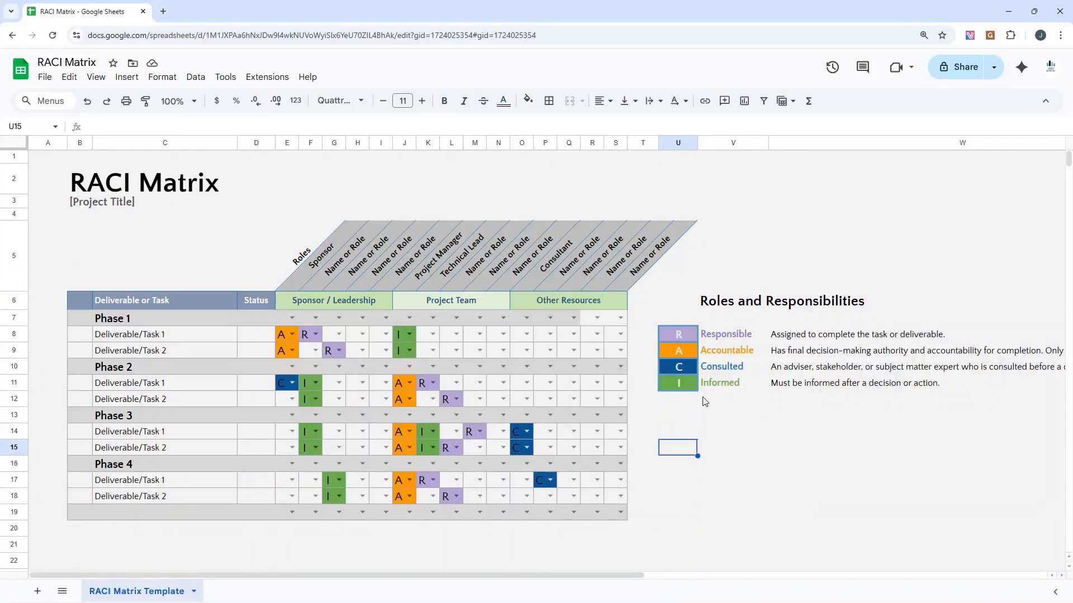
{"action": "left_click", "coordinate": [744, 448]}
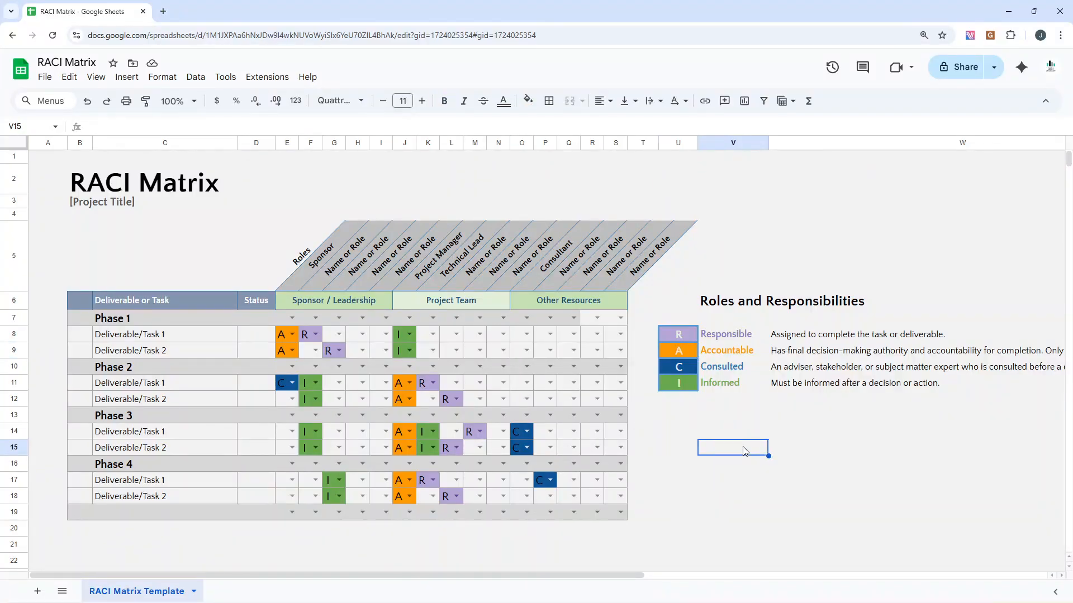
- Fill the two unshaded cells R7:S7 at the end of the Phase 1 row with gray and check the row C7:S7
{"action": "left_click", "coordinate": [156, 319]}
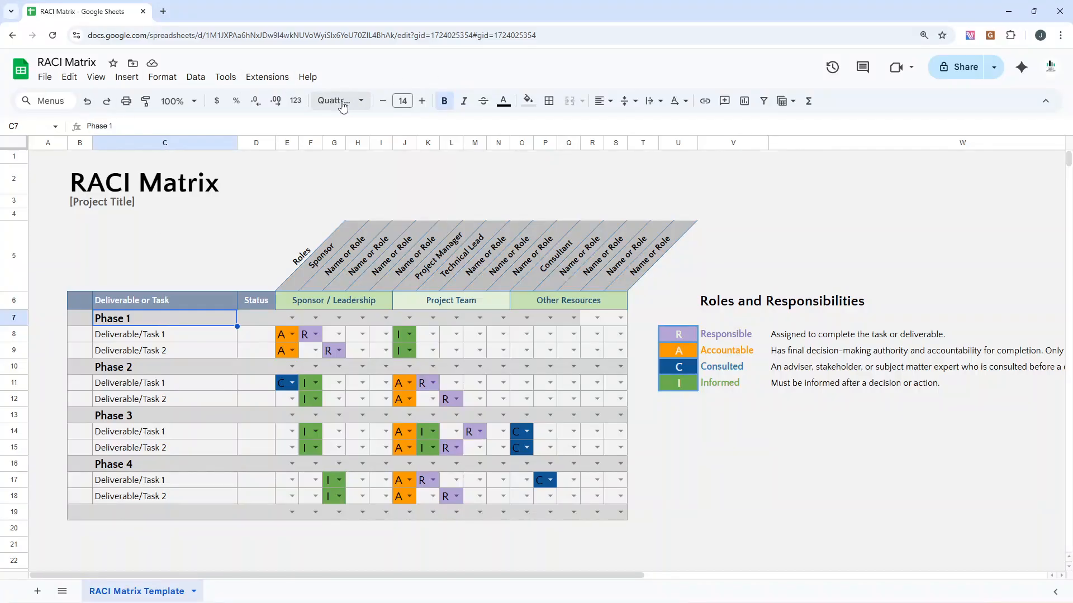
{"action": "left_click", "coordinate": [606, 316]}
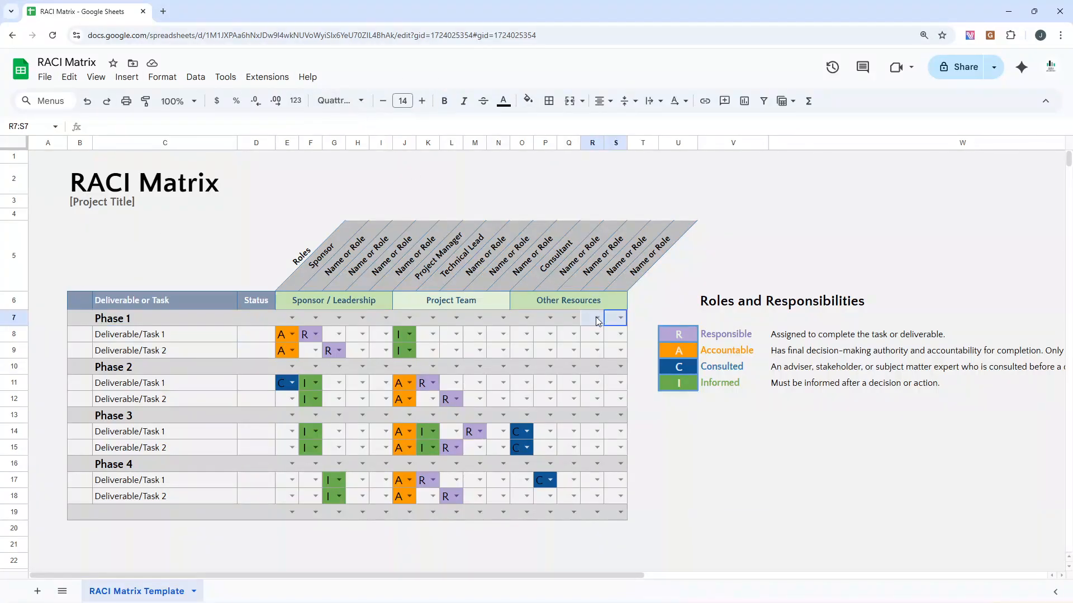
{"action": "left_click", "coordinate": [527, 101]}
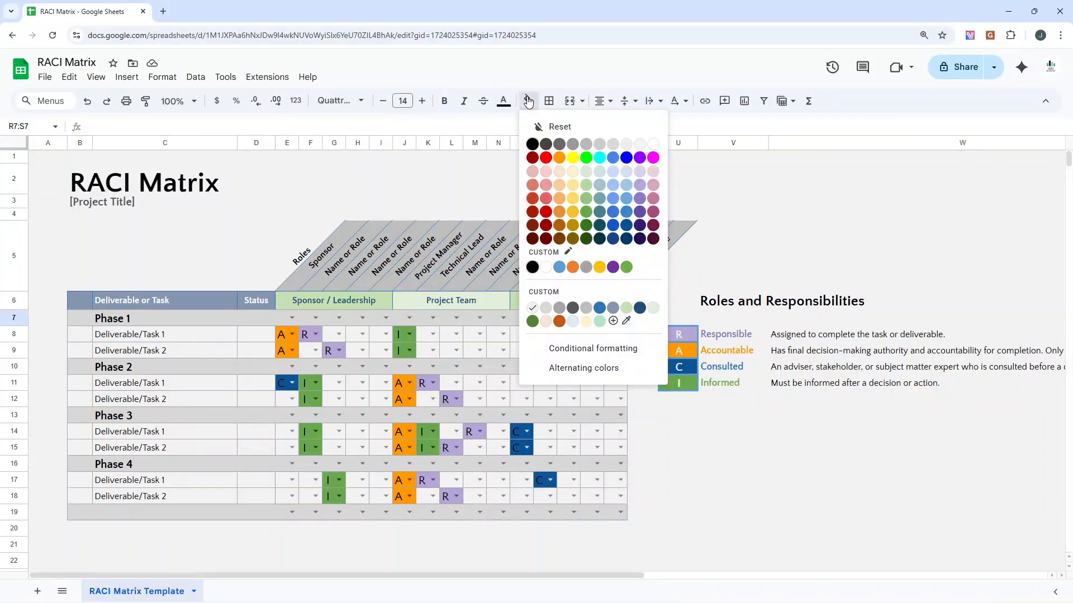
{"action": "left_click", "coordinate": [602, 143]}
{"action": "left_click", "coordinate": [813, 439]}
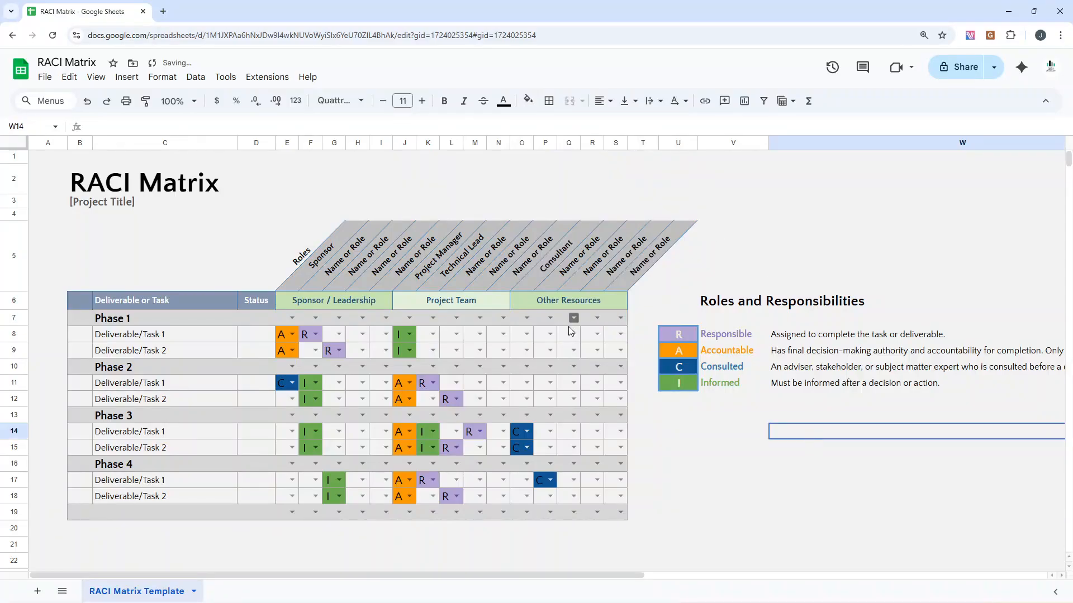
{"action": "left_click_drag", "start_coordinate": [129, 318], "coordinate": [615, 318]}
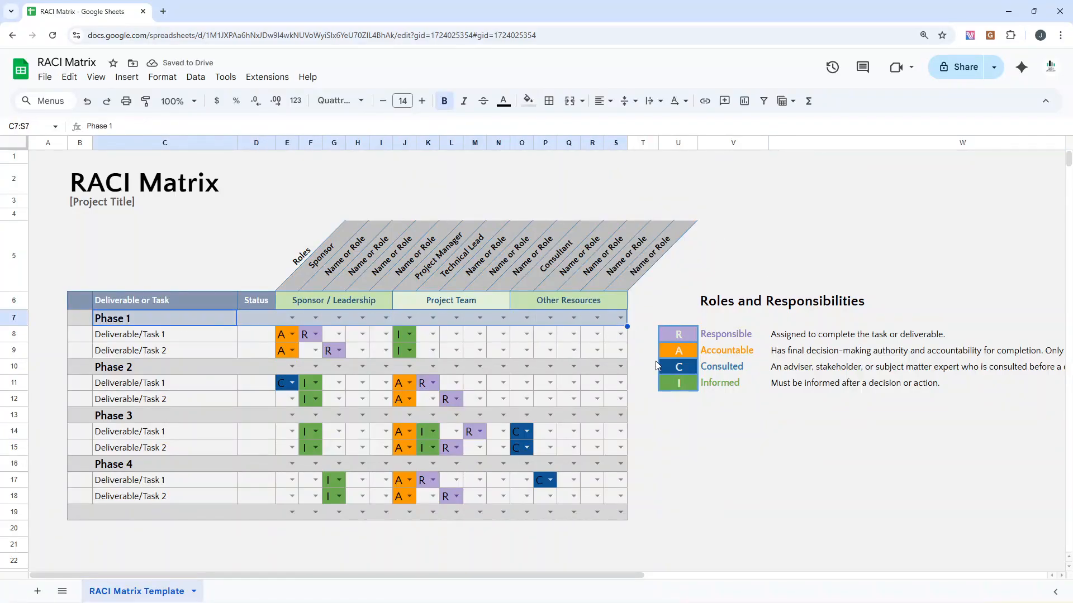
{"action": "left_click", "coordinate": [790, 481]}
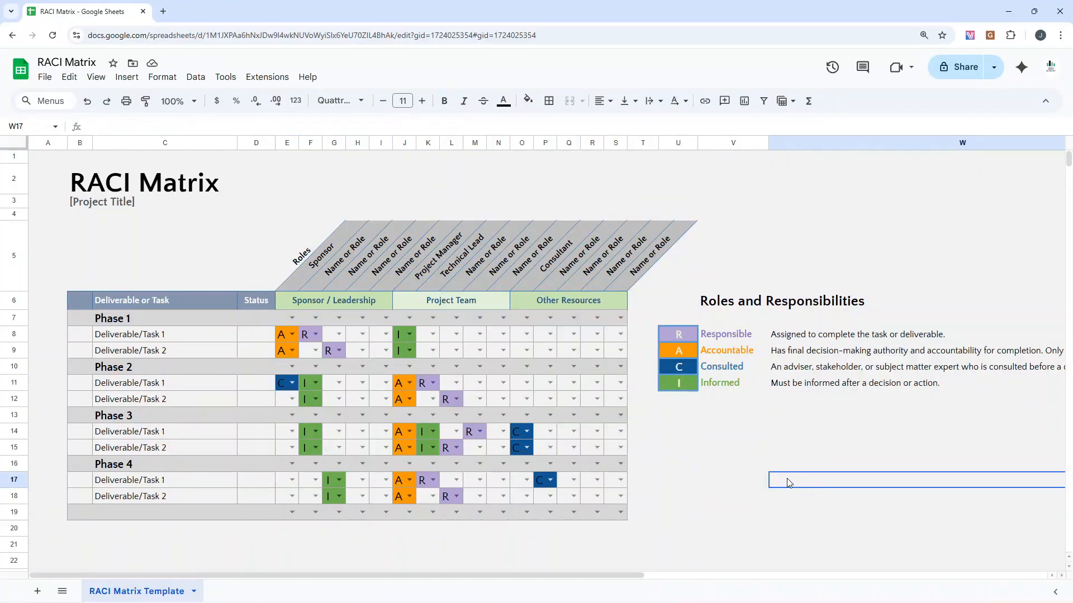